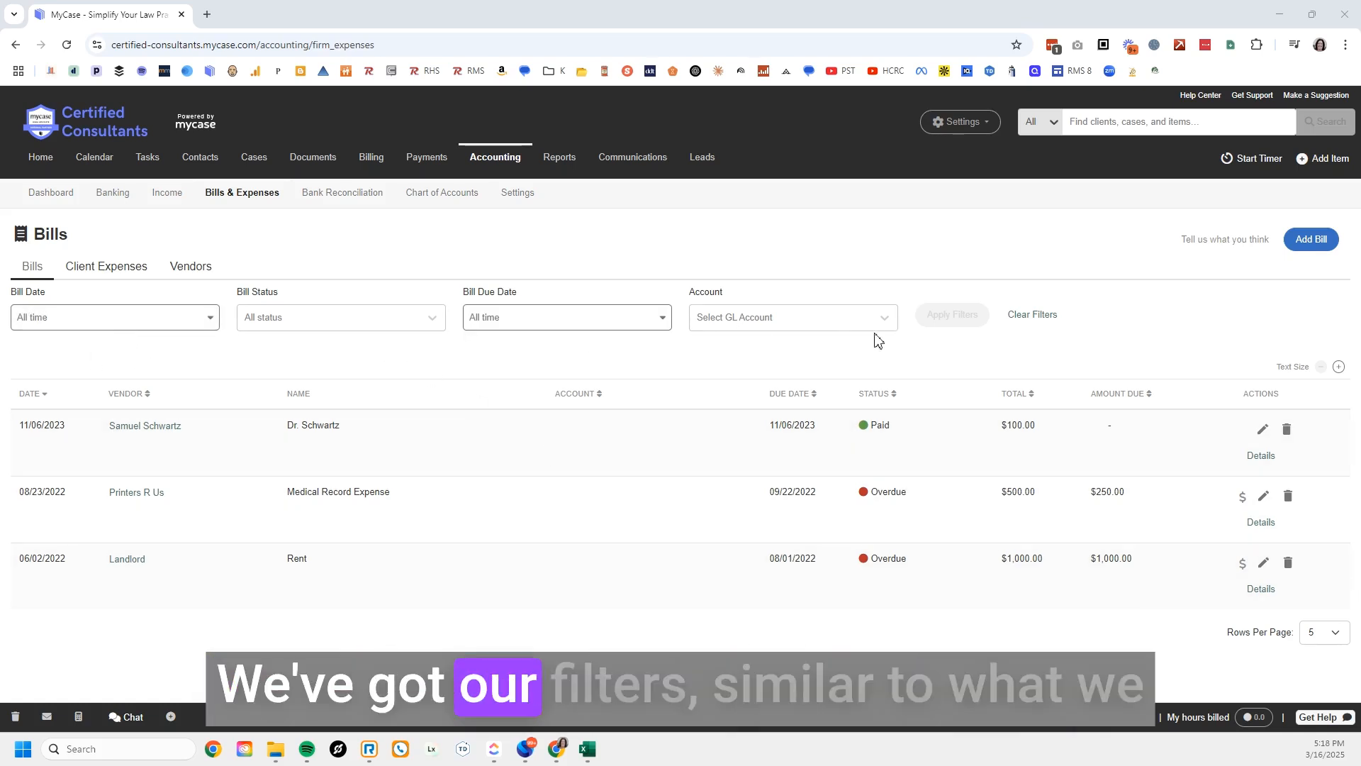
Review the filter options for bill date, bill status and bill due date on the Bills page.
{"action": "left_click", "coordinate": [205, 320]}
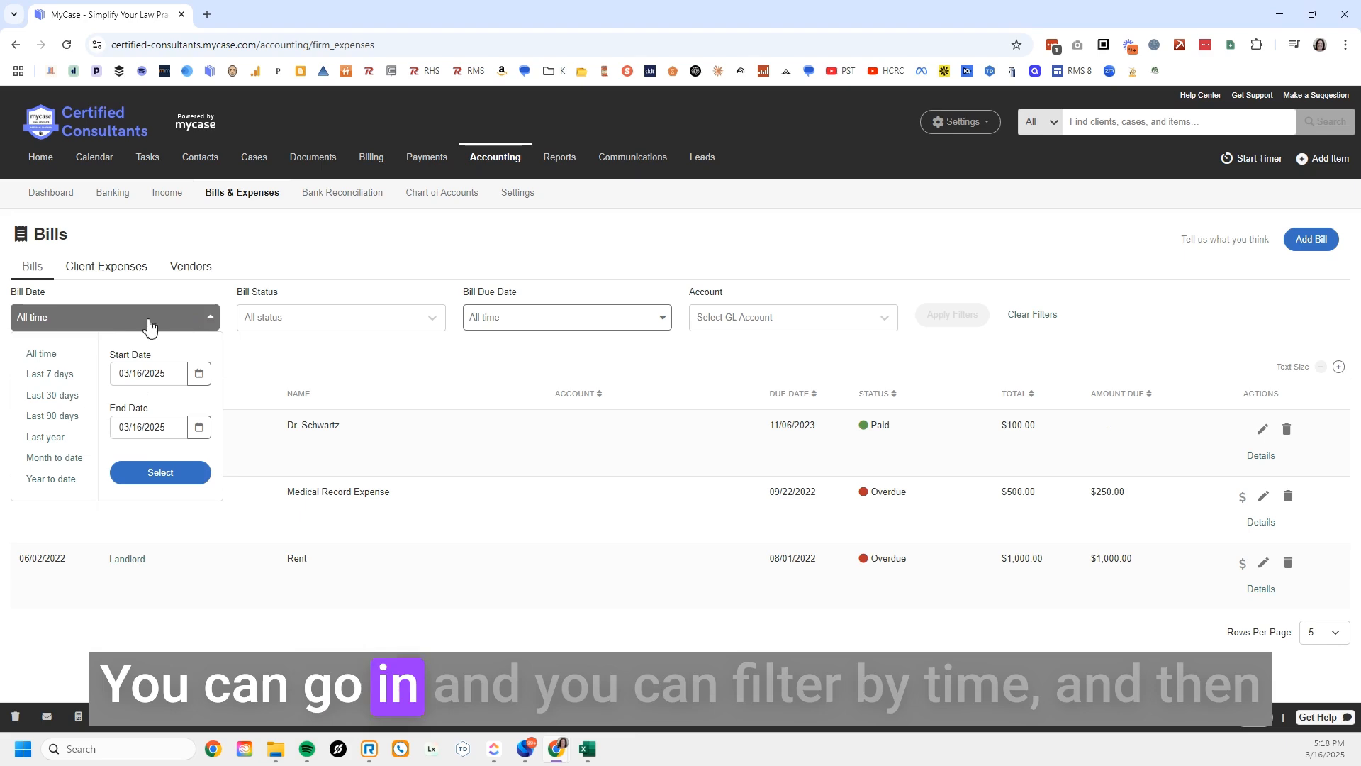
{"action": "left_click", "coordinate": [107, 312]}
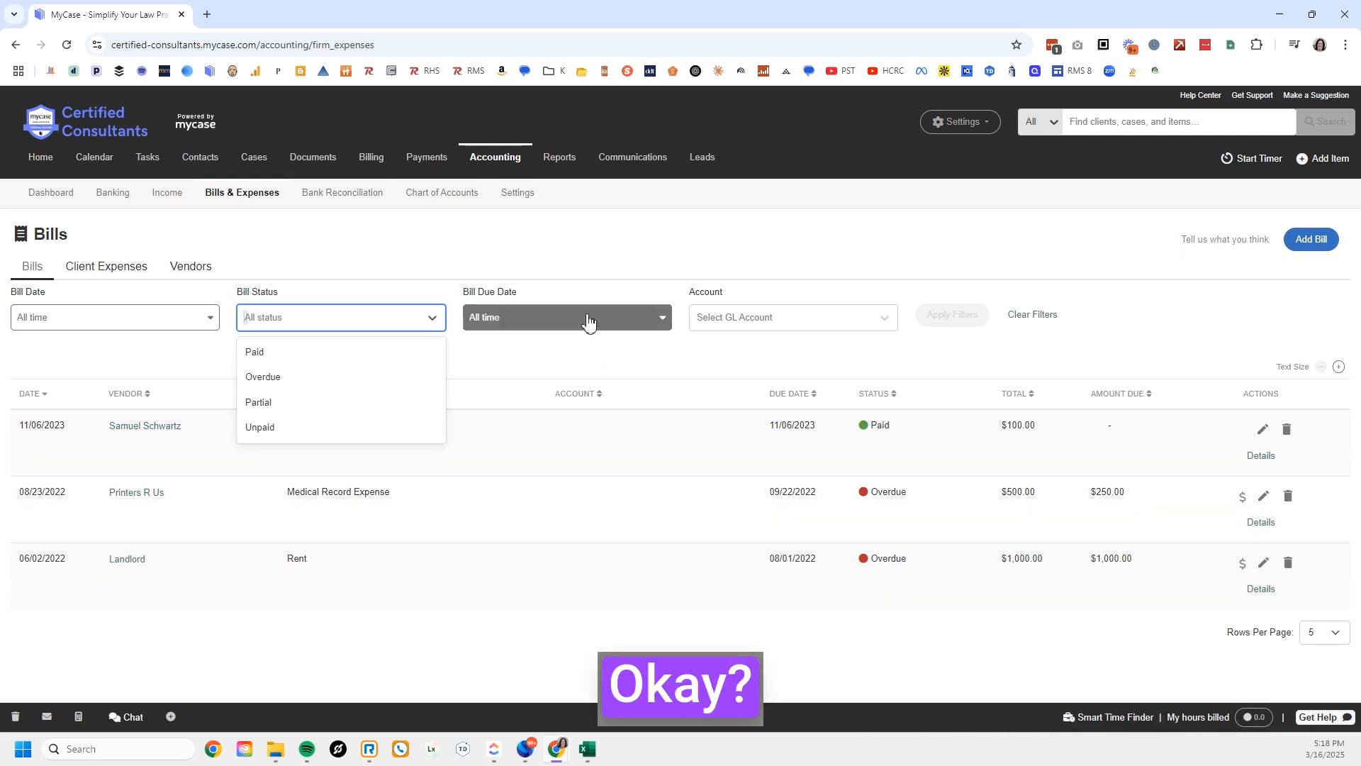
{"action": "left_click", "coordinate": [495, 379]}
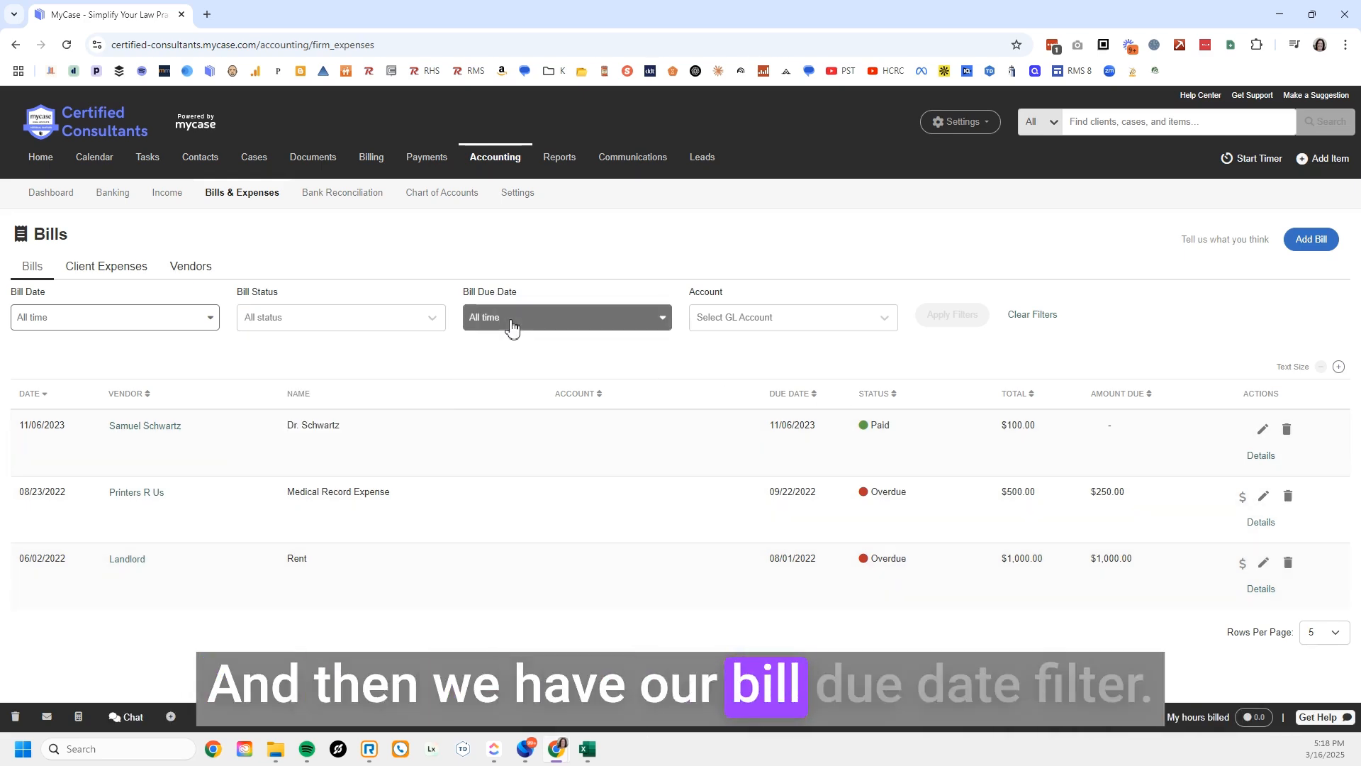
{"action": "left_click", "coordinate": [645, 324]}
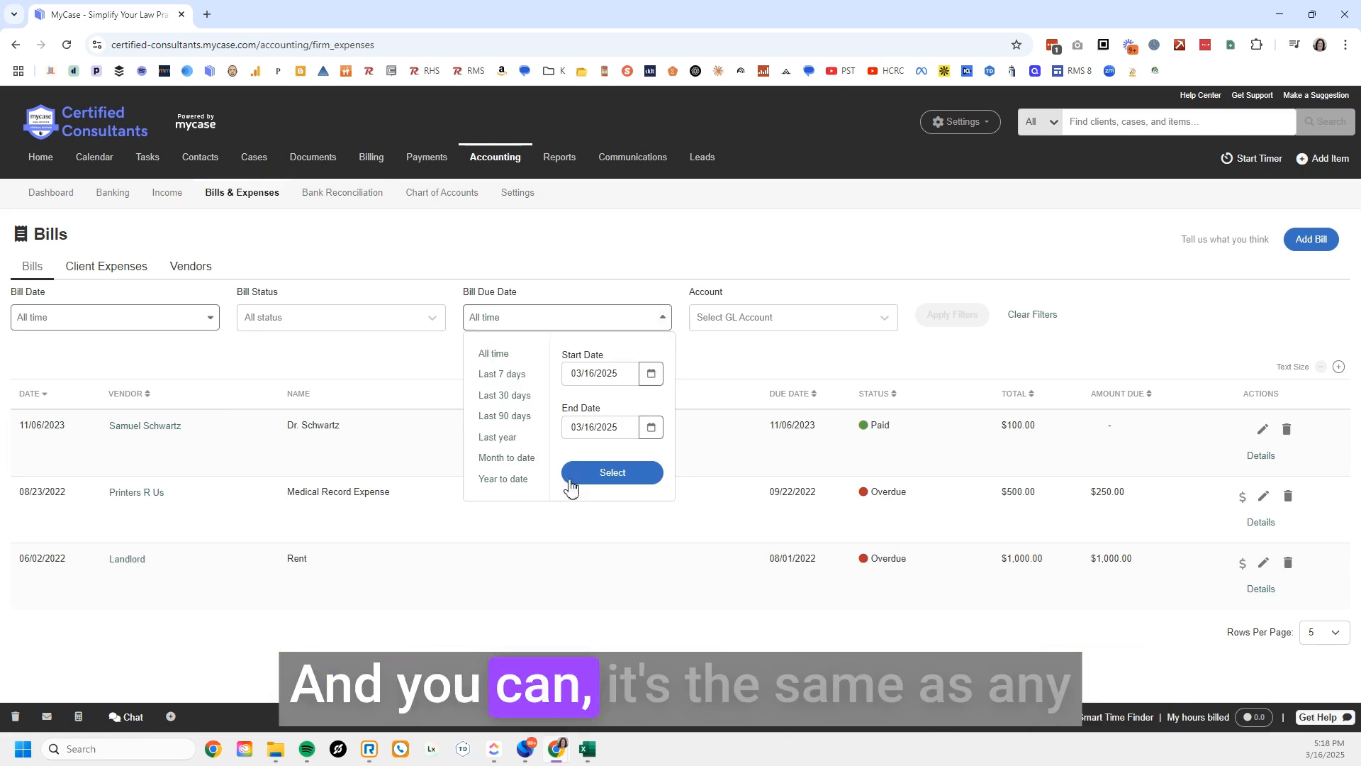
{"action": "left_click", "coordinate": [717, 355]}
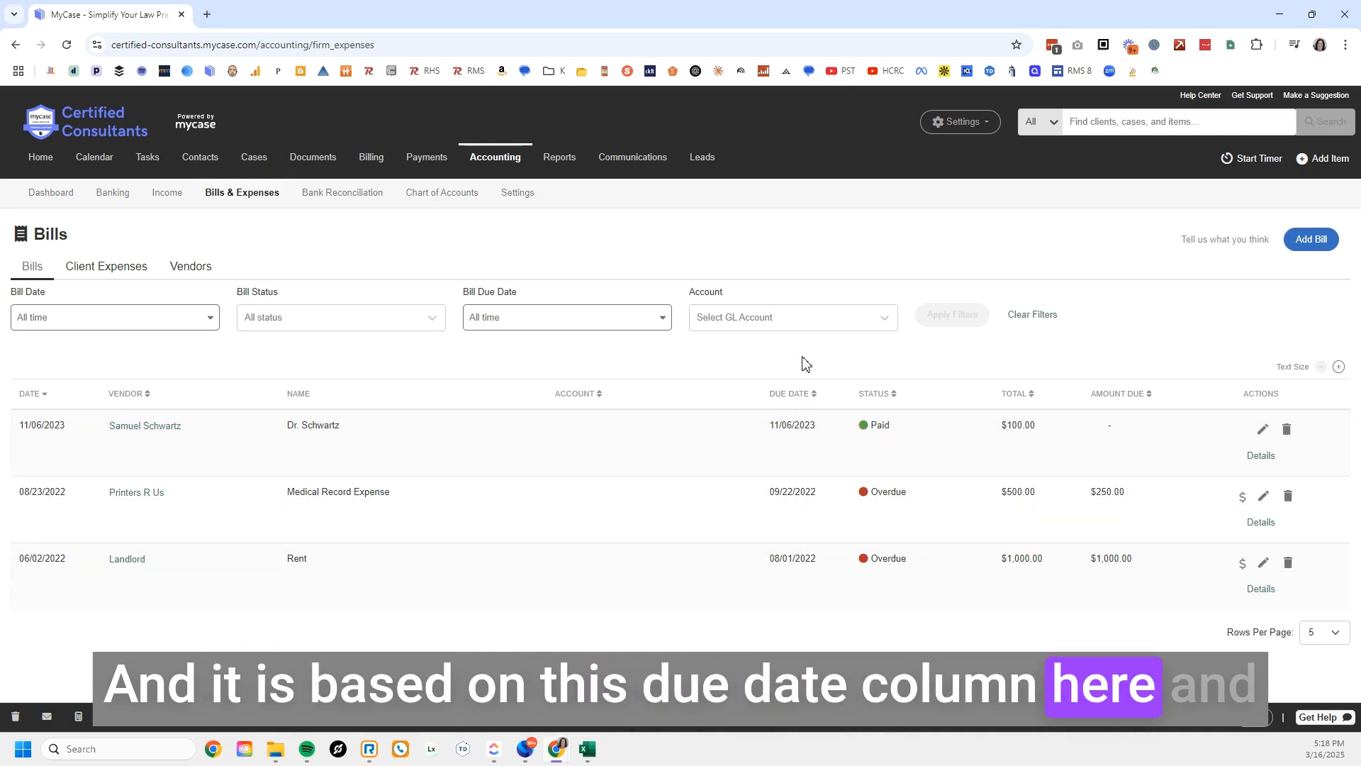
Filter the bills by the Rent & Lease (5060) expense account.
{"action": "left_click", "coordinate": [878, 324]}
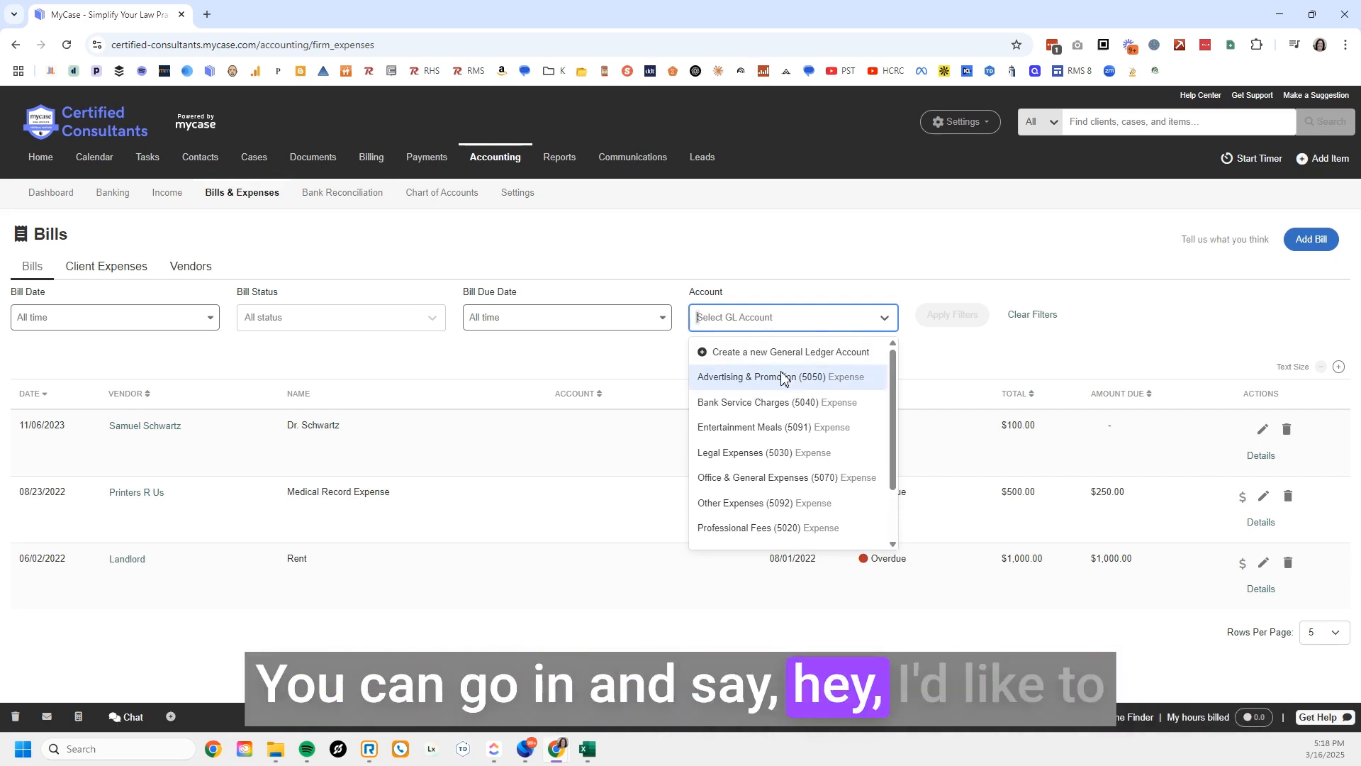
{"action": "scroll", "coordinate": [780, 380], "scroll_direction": "down", "scroll_amount": 1}
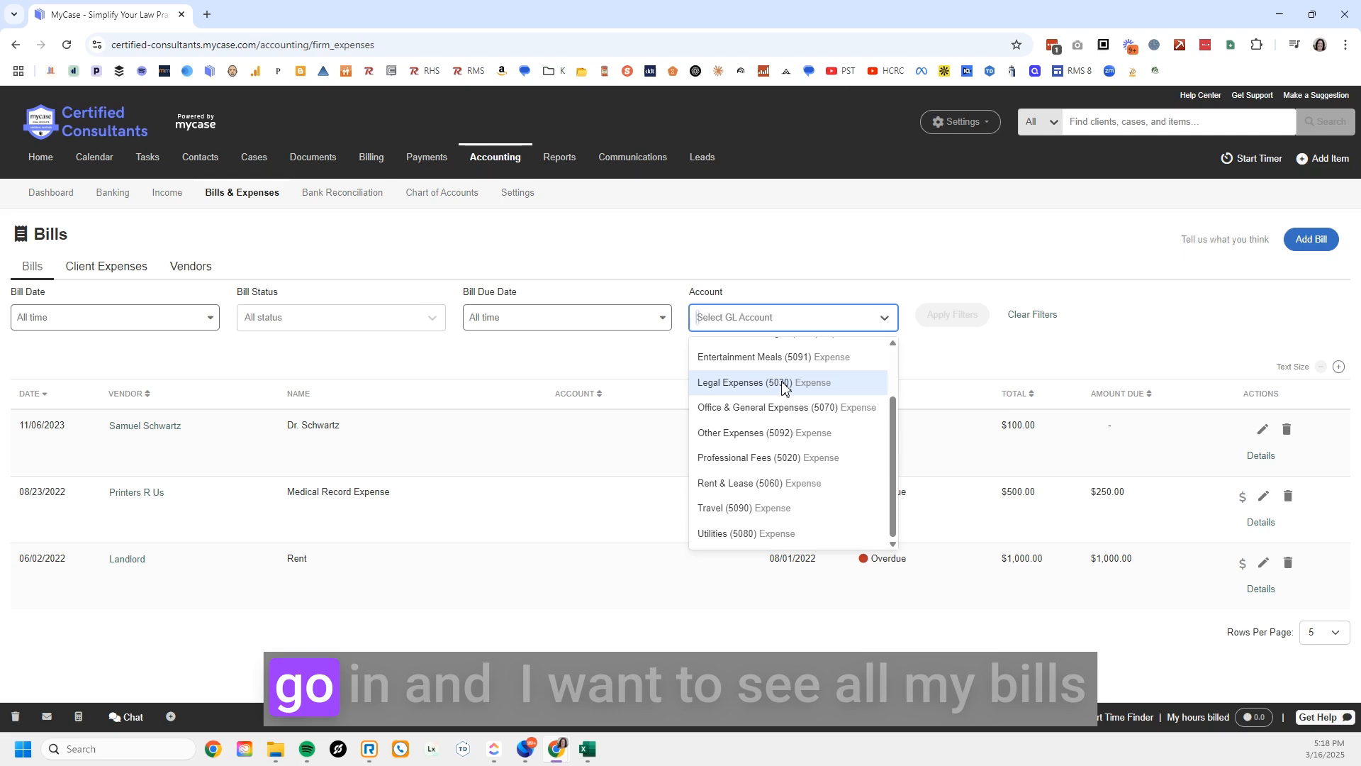
{"action": "left_click", "coordinate": [750, 485]}
{"action": "left_click", "coordinate": [953, 319]}
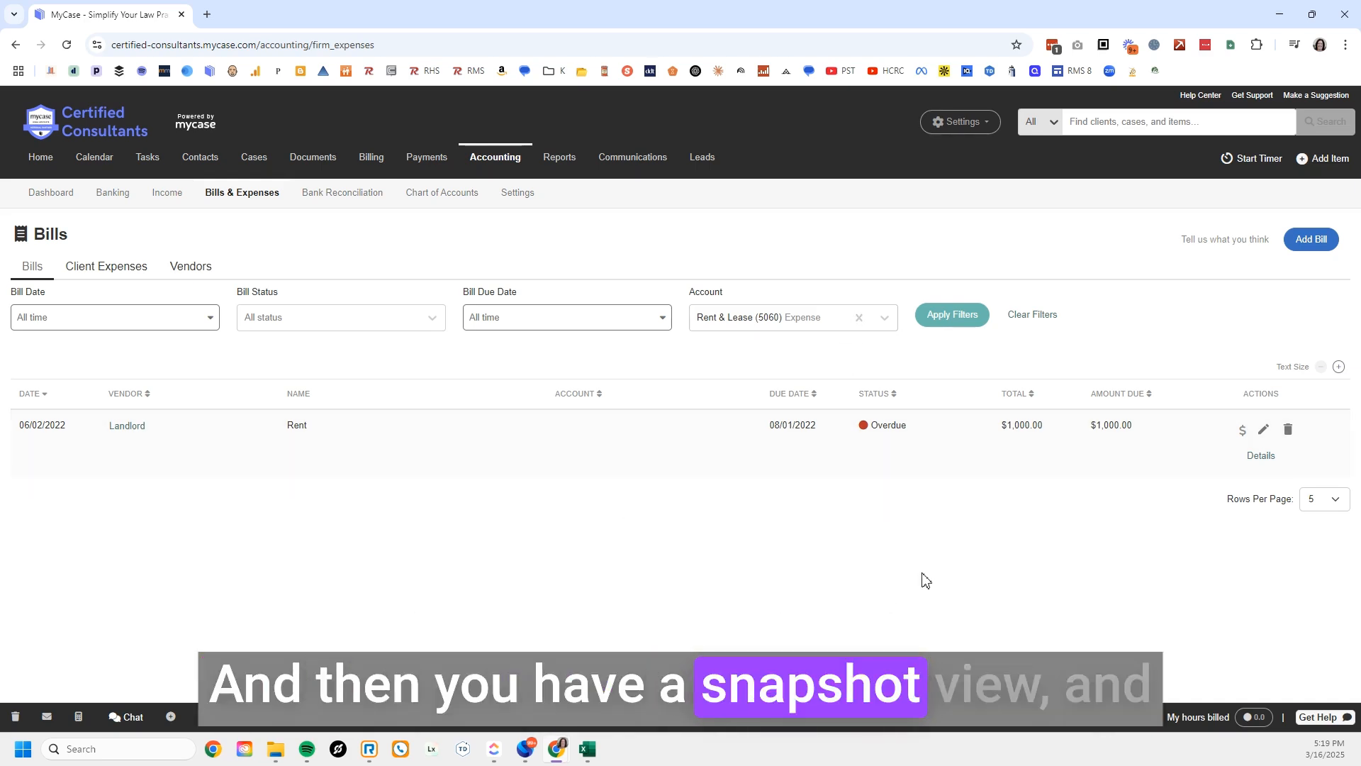
Check the available rows-per-page options and clear the bill filters.
{"action": "left_click", "coordinate": [1323, 500]}
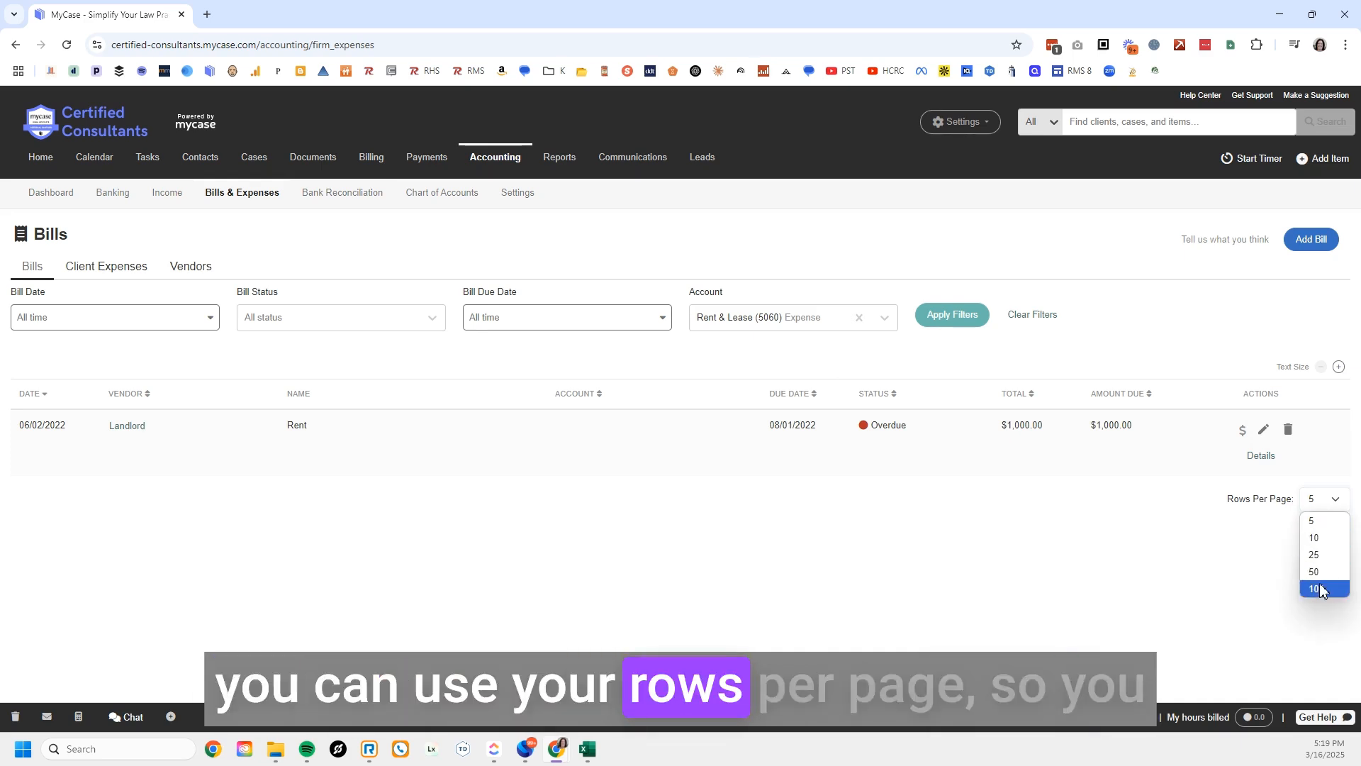
{"action": "left_click", "coordinate": [1064, 551]}
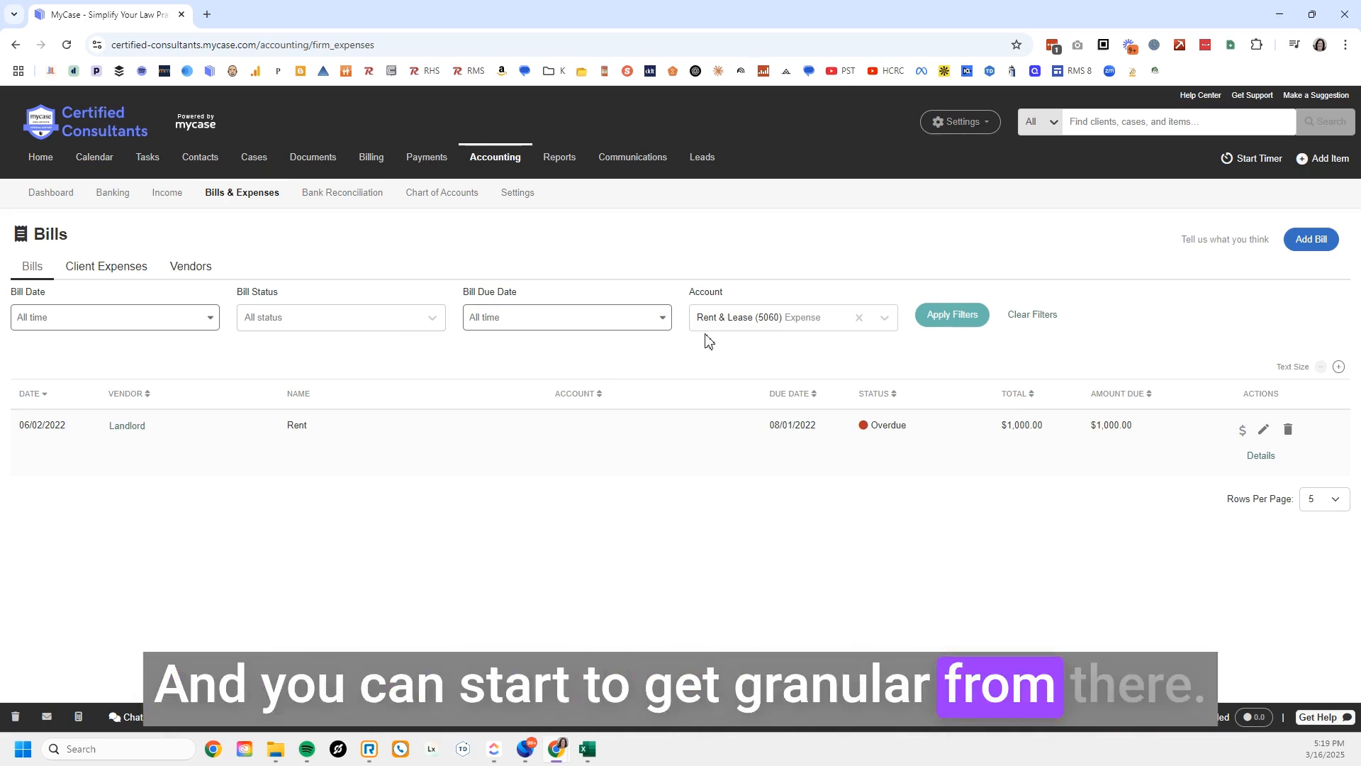
{"action": "left_click", "coordinate": [1021, 319]}
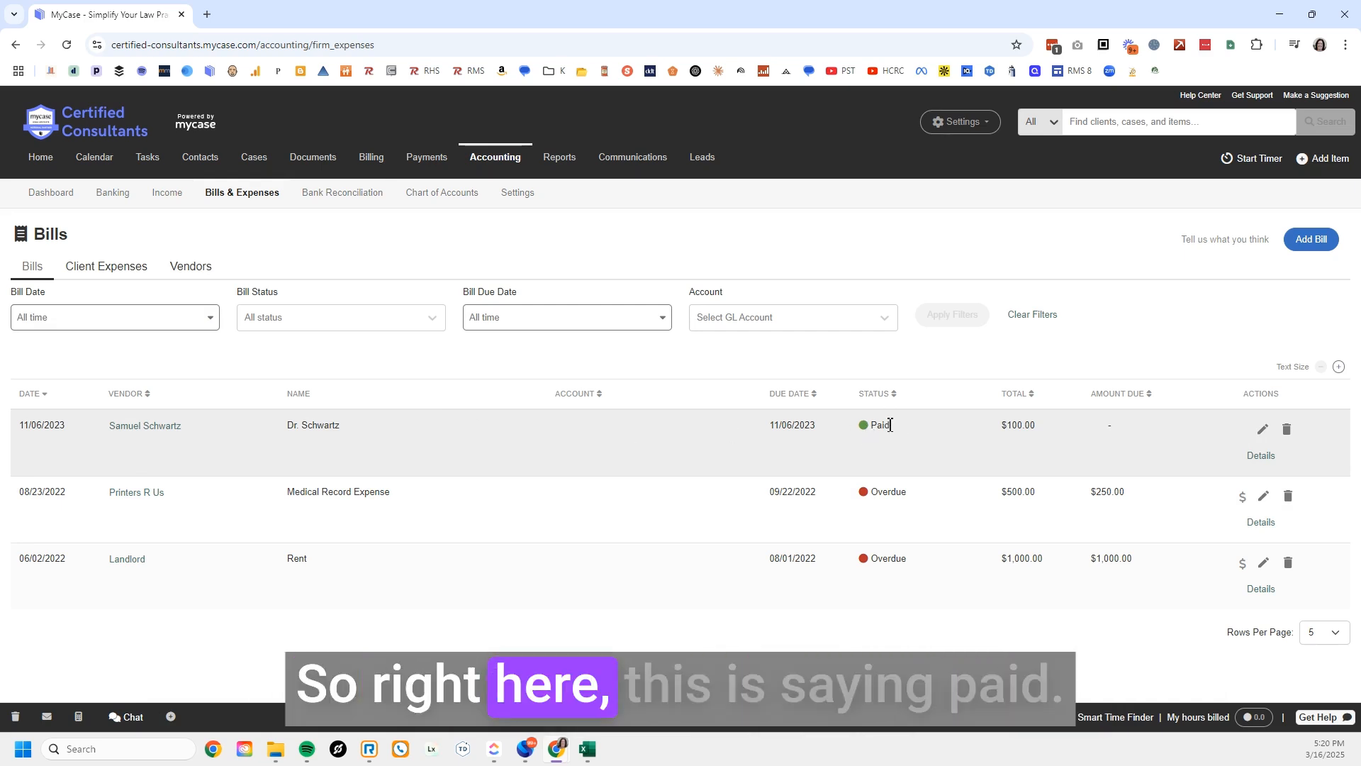
Open the paid bill dated 11/06/2023 for editing, review its fields and close it without saving.
{"action": "left_click", "coordinate": [1264, 431]}
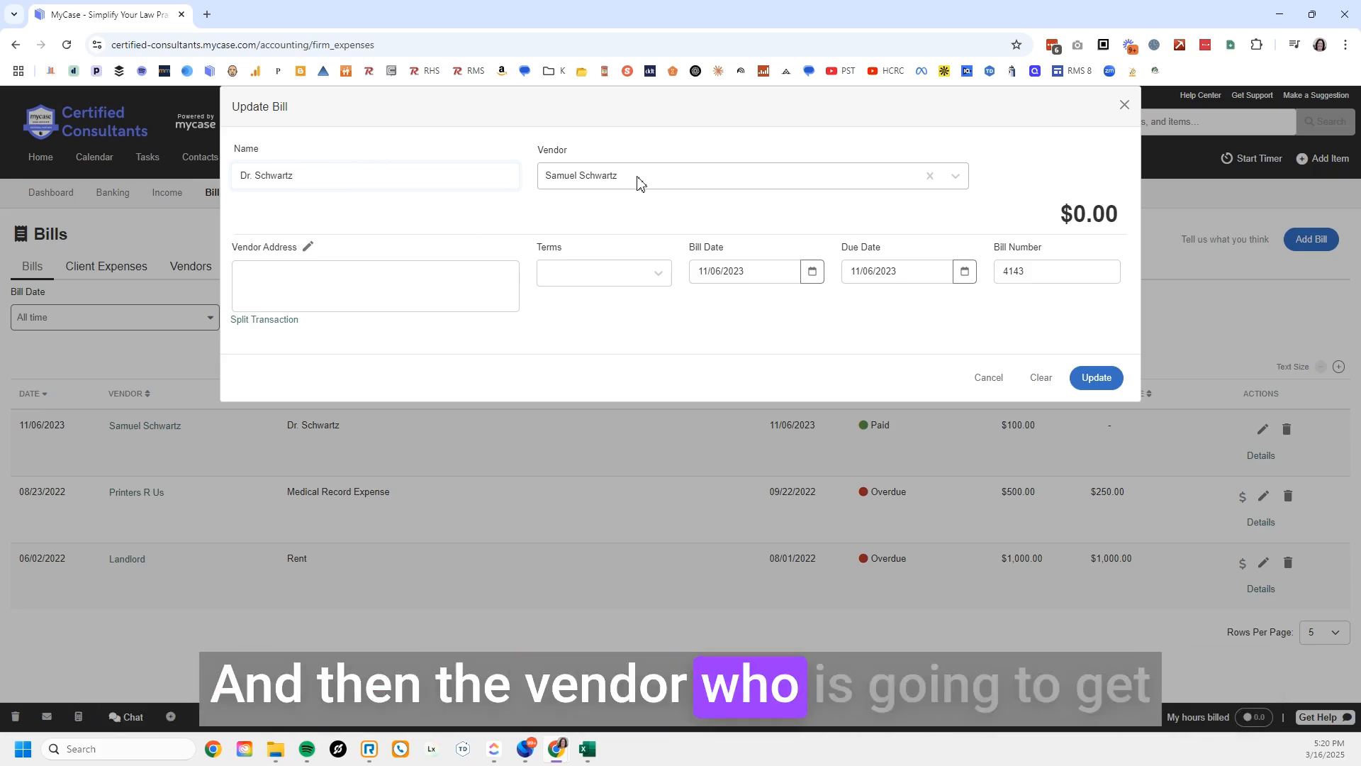
{"action": "left_click", "coordinate": [344, 287]}
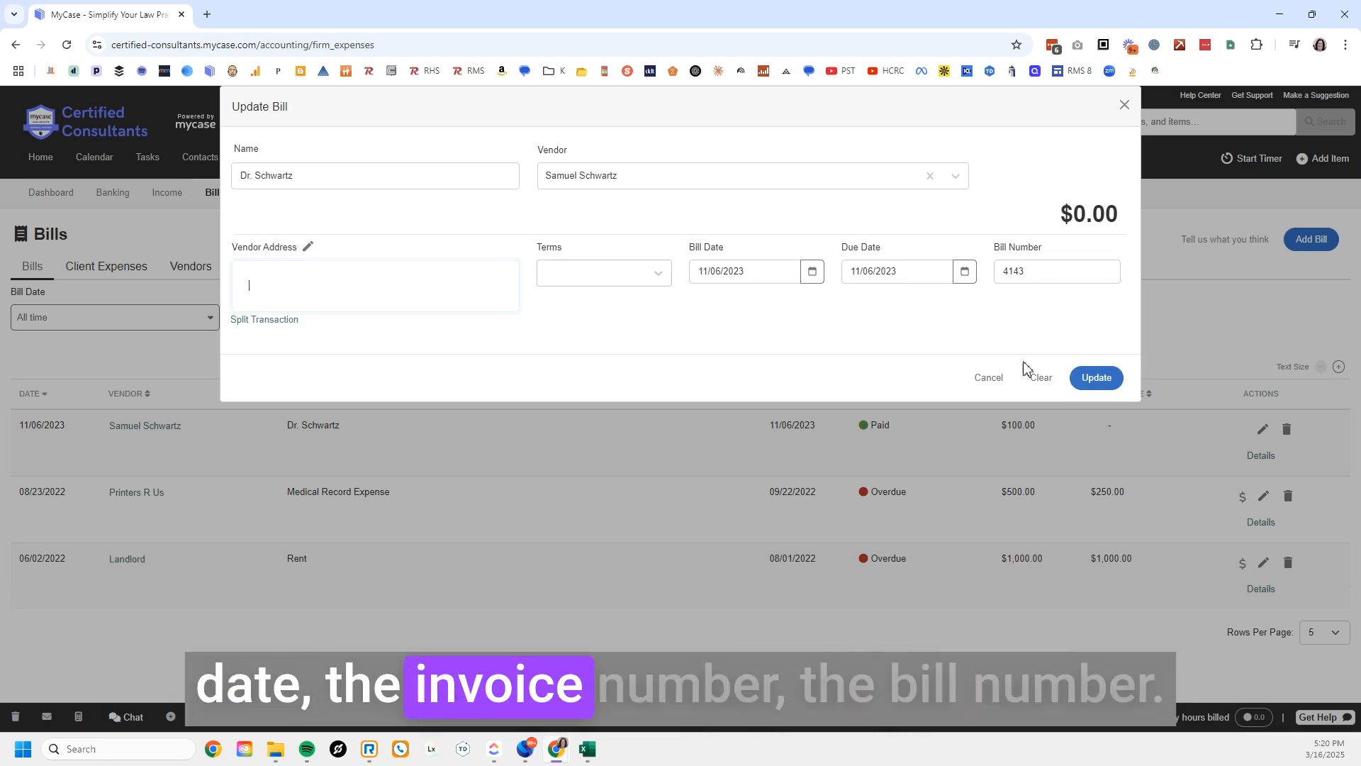
{"action": "left_click", "coordinate": [1124, 105]}
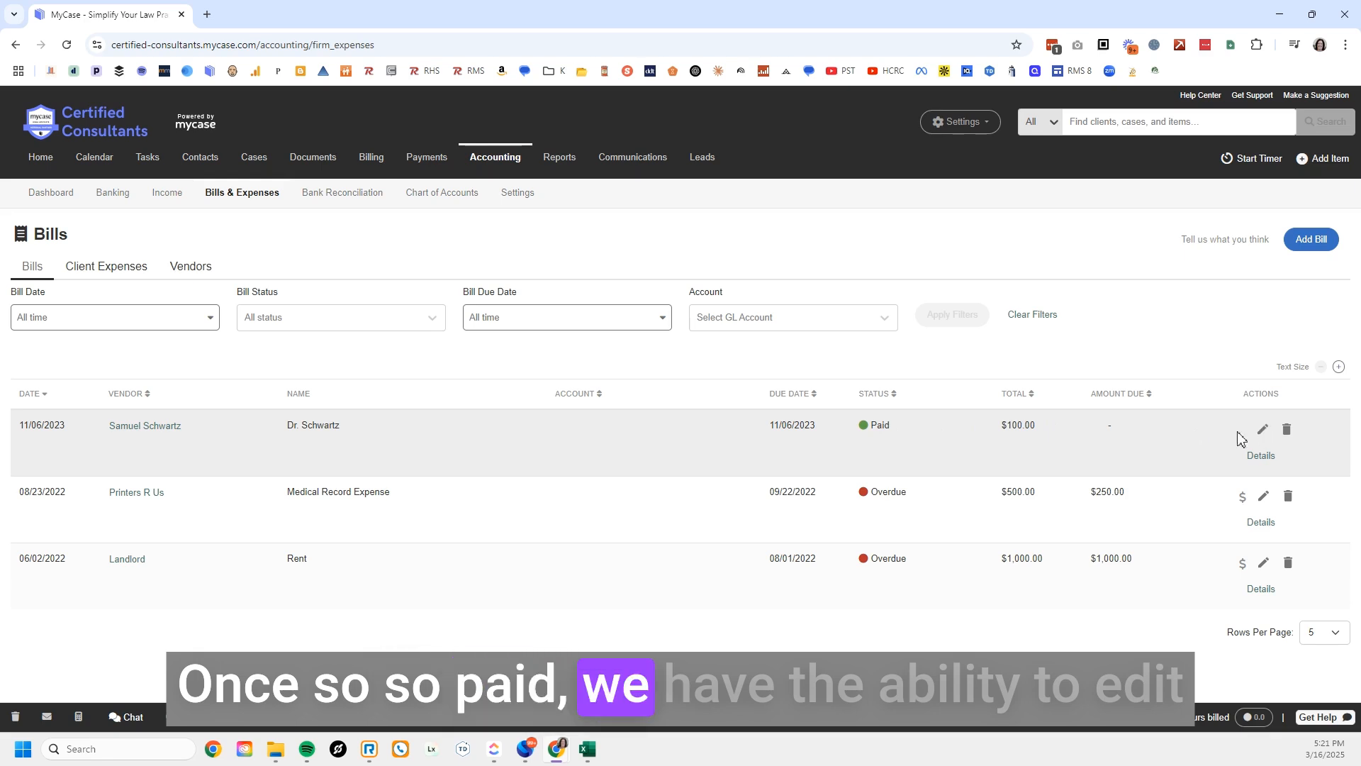
Open the details of the paid 11/06/2023 bill and view its journal entries and bill payments.
{"action": "left_click", "coordinate": [1262, 457]}
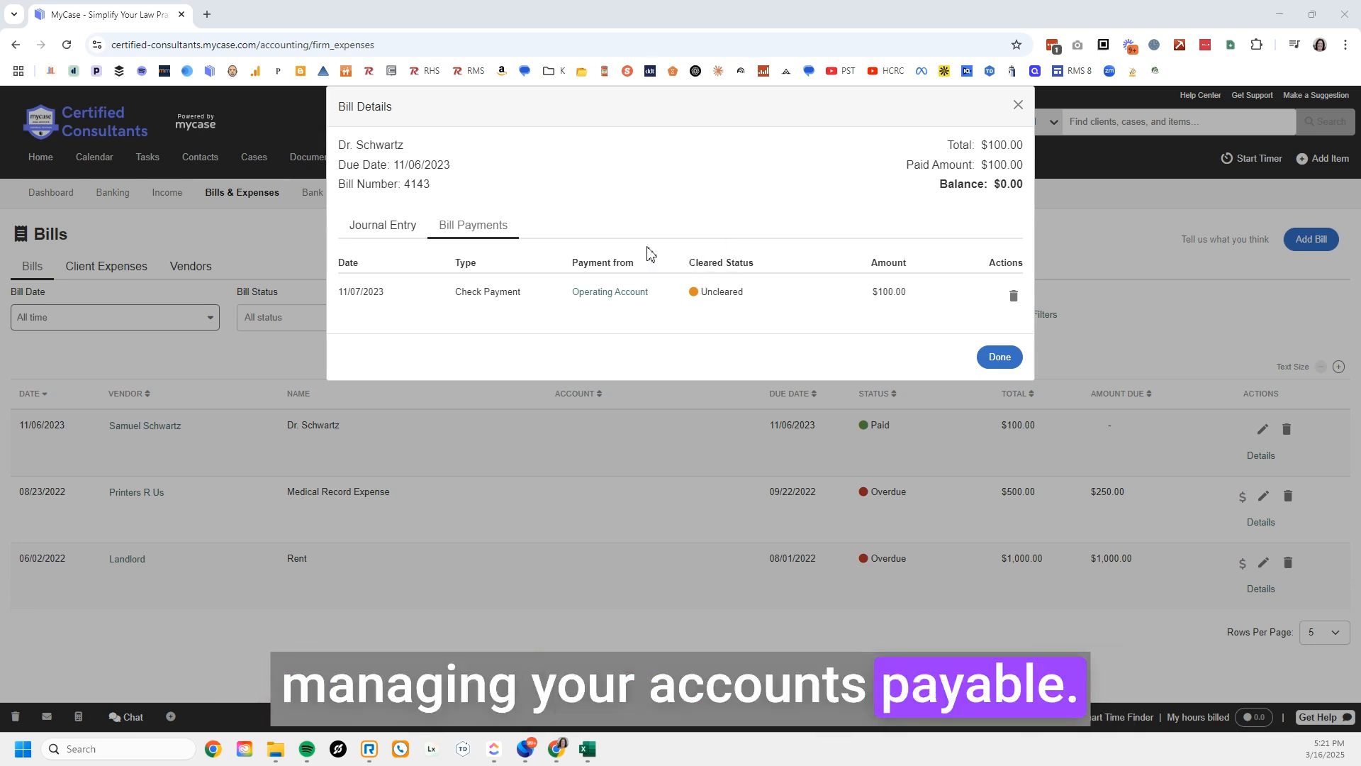
{"action": "left_click", "coordinate": [381, 228]}
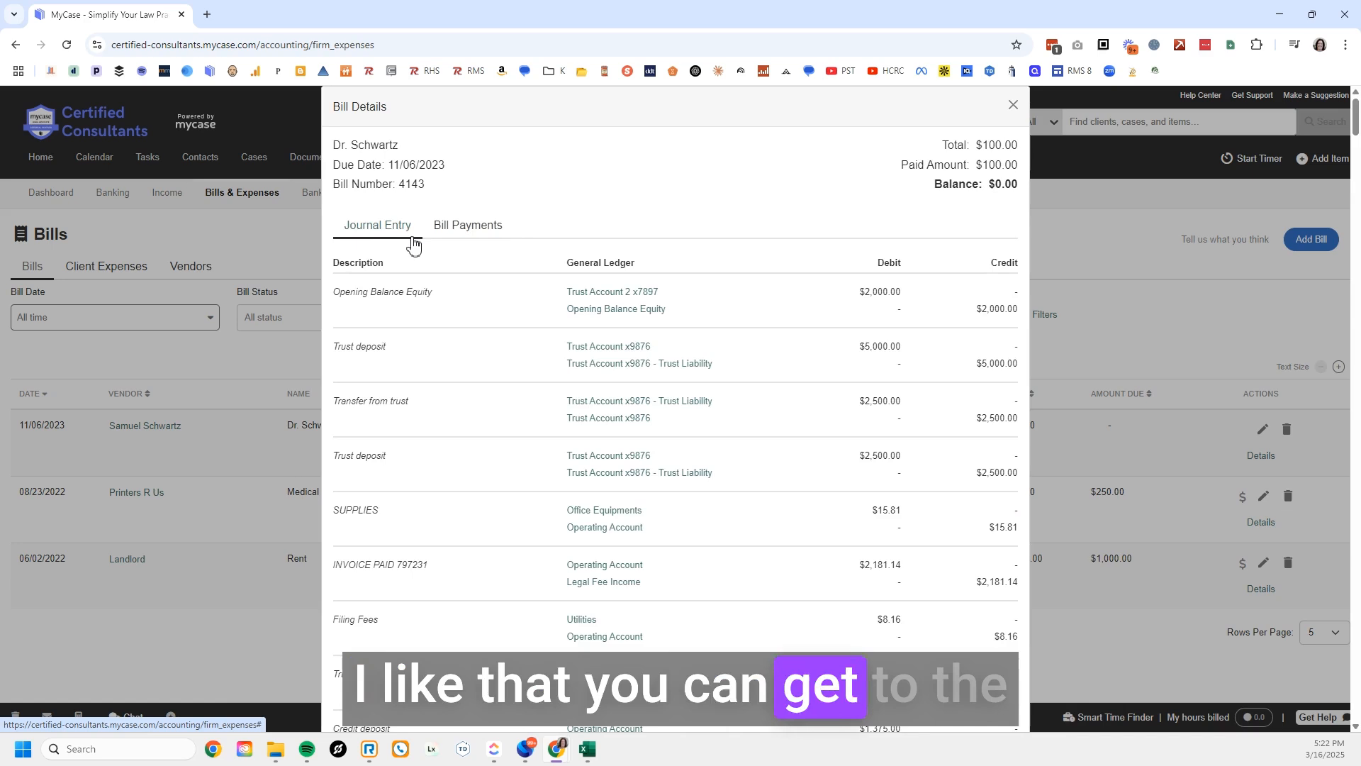
{"action": "left_click", "coordinate": [466, 242]}
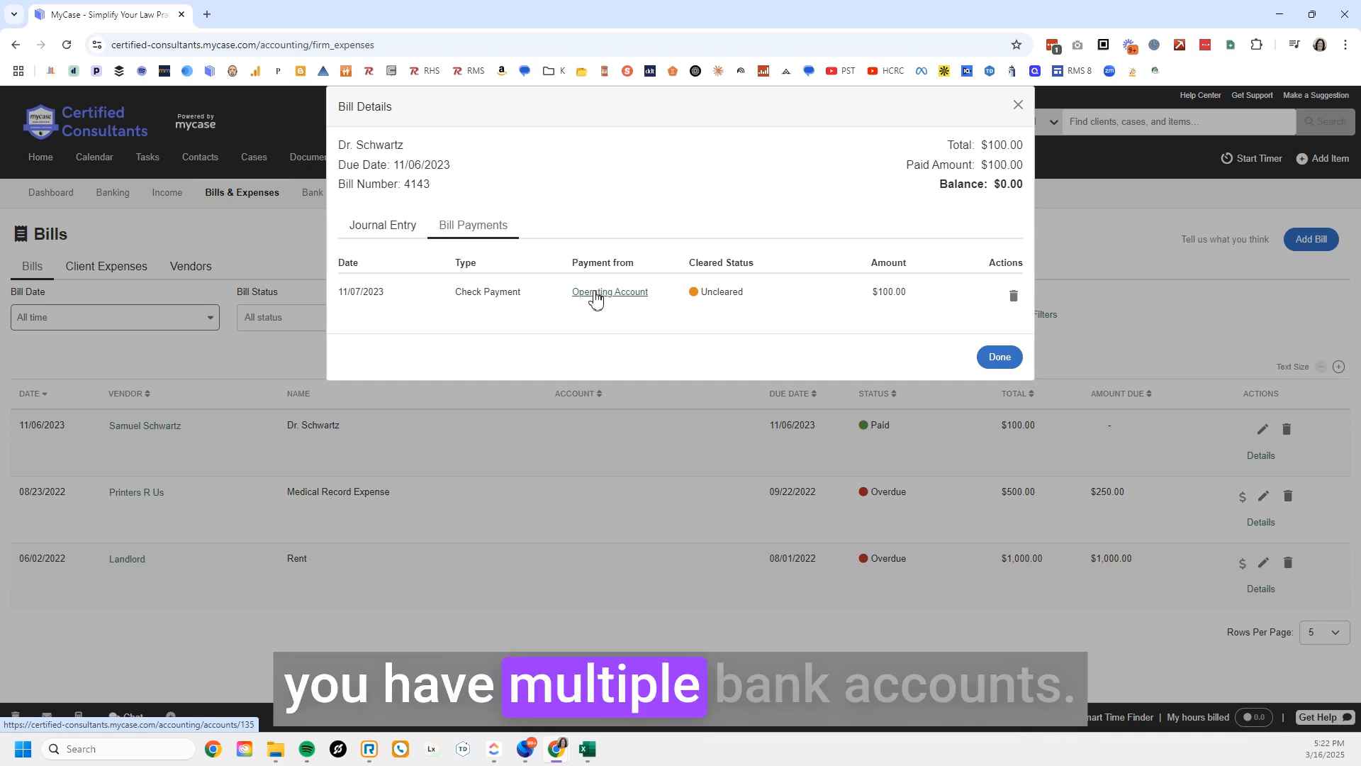
Examine the list of journal entries in the paid bill's details and close the details.
{"action": "left_click", "coordinate": [397, 233]}
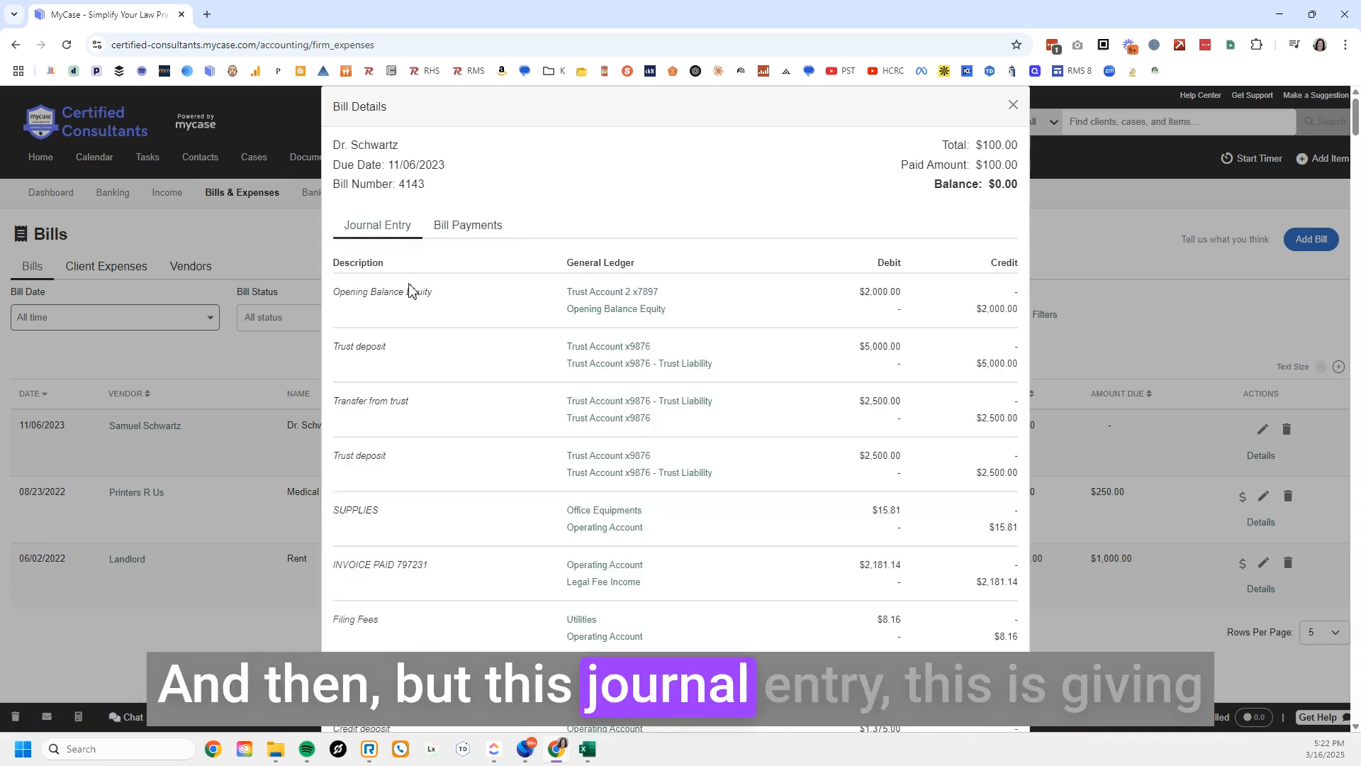
{"action": "scroll", "coordinate": [429, 353], "scroll_direction": "down", "scroll_amount": 3}
{"action": "scroll", "coordinate": [433, 355], "scroll_direction": "down", "scroll_amount": 5}
{"action": "scroll", "coordinate": [646, 319], "scroll_direction": "up", "scroll_amount": 5}
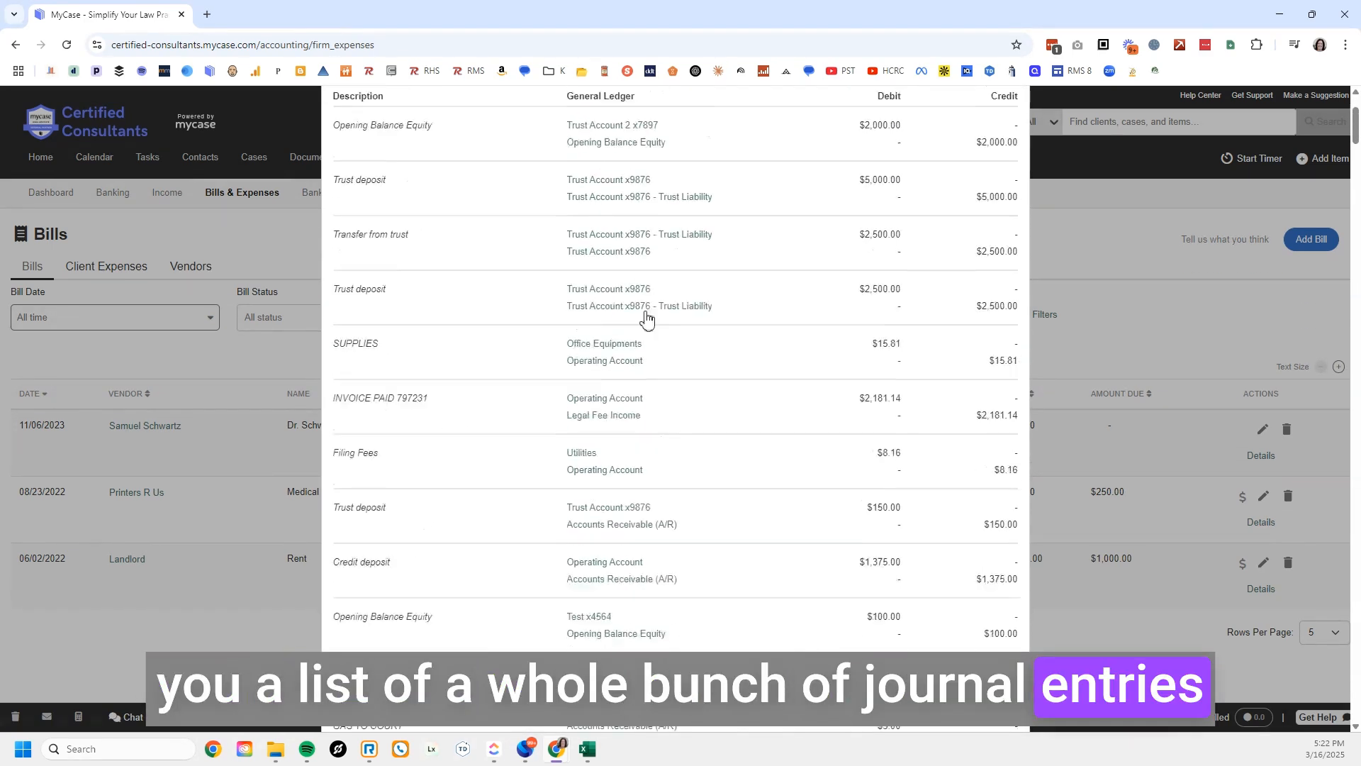
{"action": "scroll", "coordinate": [646, 320], "scroll_direction": "up", "scroll_amount": 3}
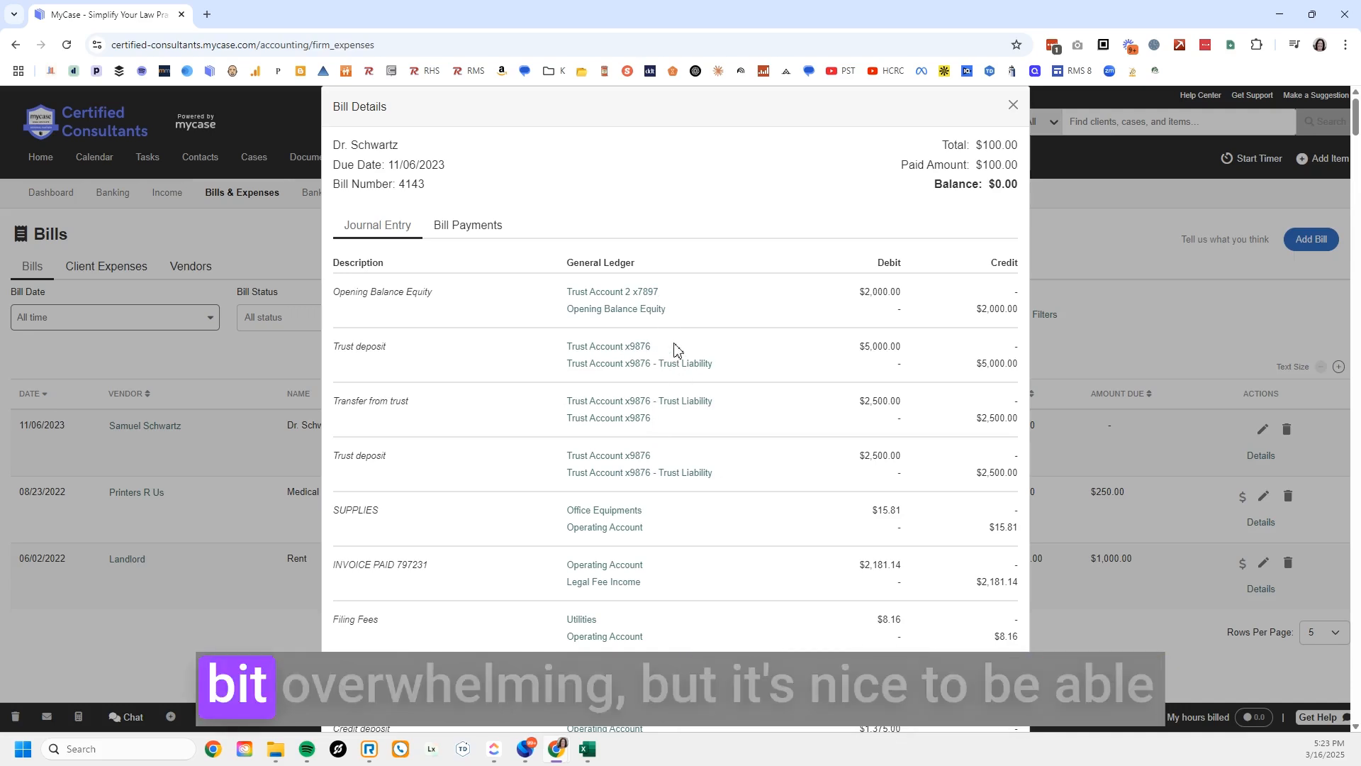
{"action": "scroll", "coordinate": [460, 383], "scroll_direction": "down", "scroll_amount": 1}
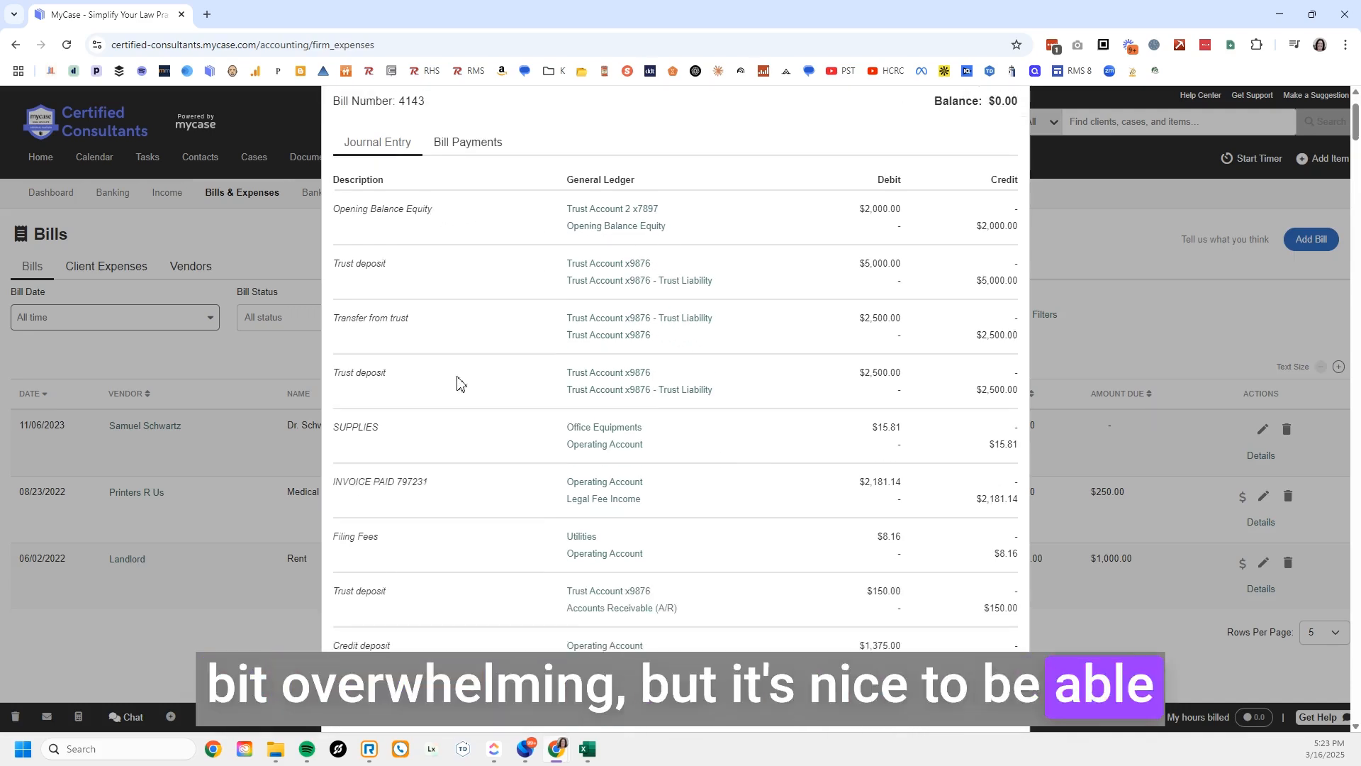
{"action": "scroll", "coordinate": [459, 383], "scroll_direction": "down", "scroll_amount": 15}
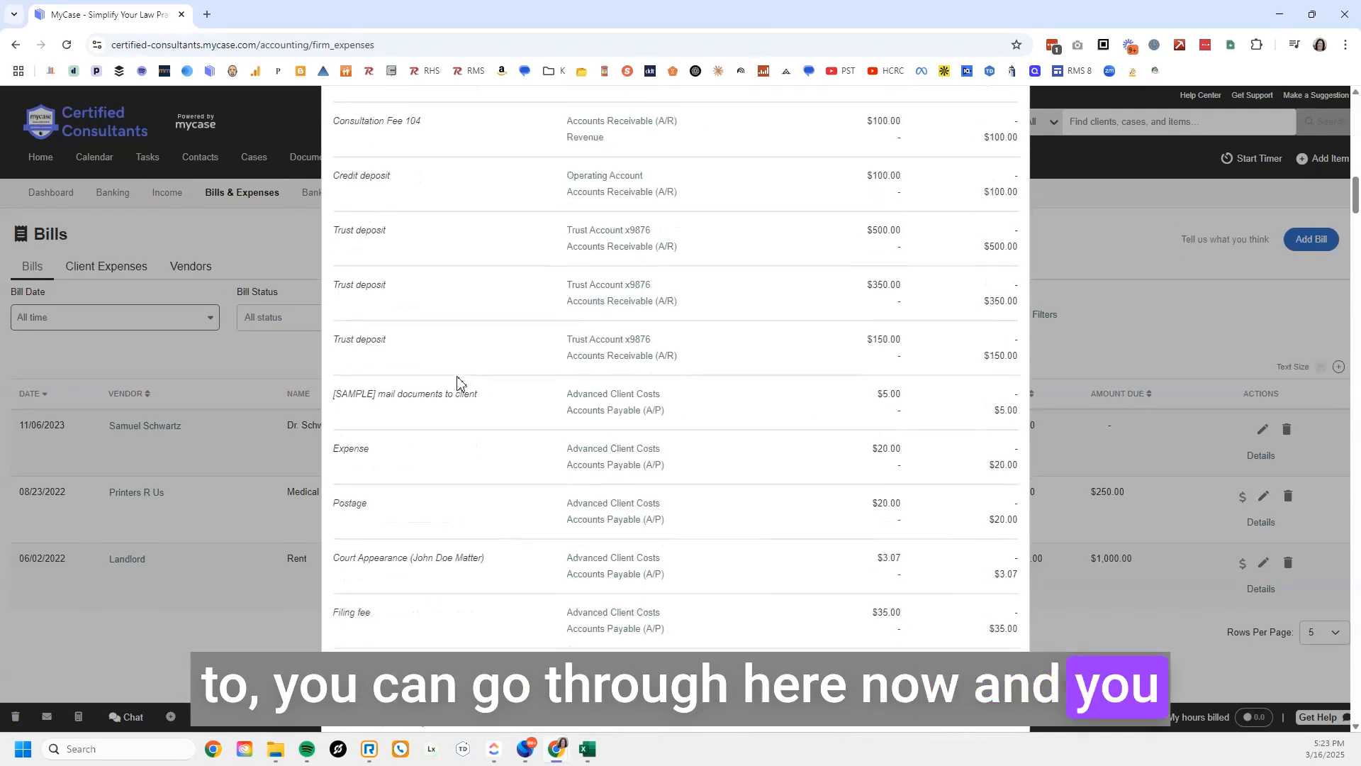
{"action": "scroll", "coordinate": [457, 383], "scroll_direction": "down", "scroll_amount": 2}
{"action": "scroll", "coordinate": [803, 352], "scroll_direction": "up", "scroll_amount": 7}
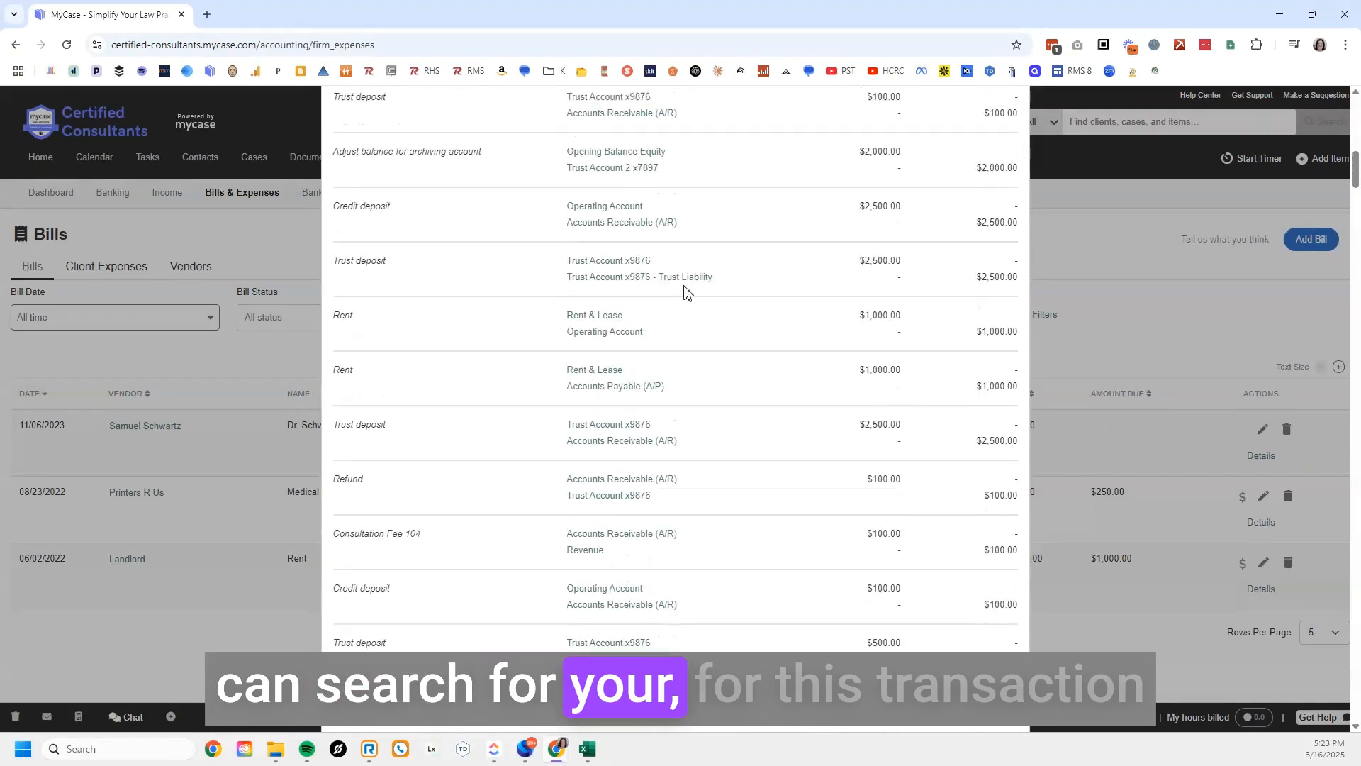
{"action": "scroll", "coordinate": [684, 291], "scroll_direction": "up", "scroll_amount": 10}
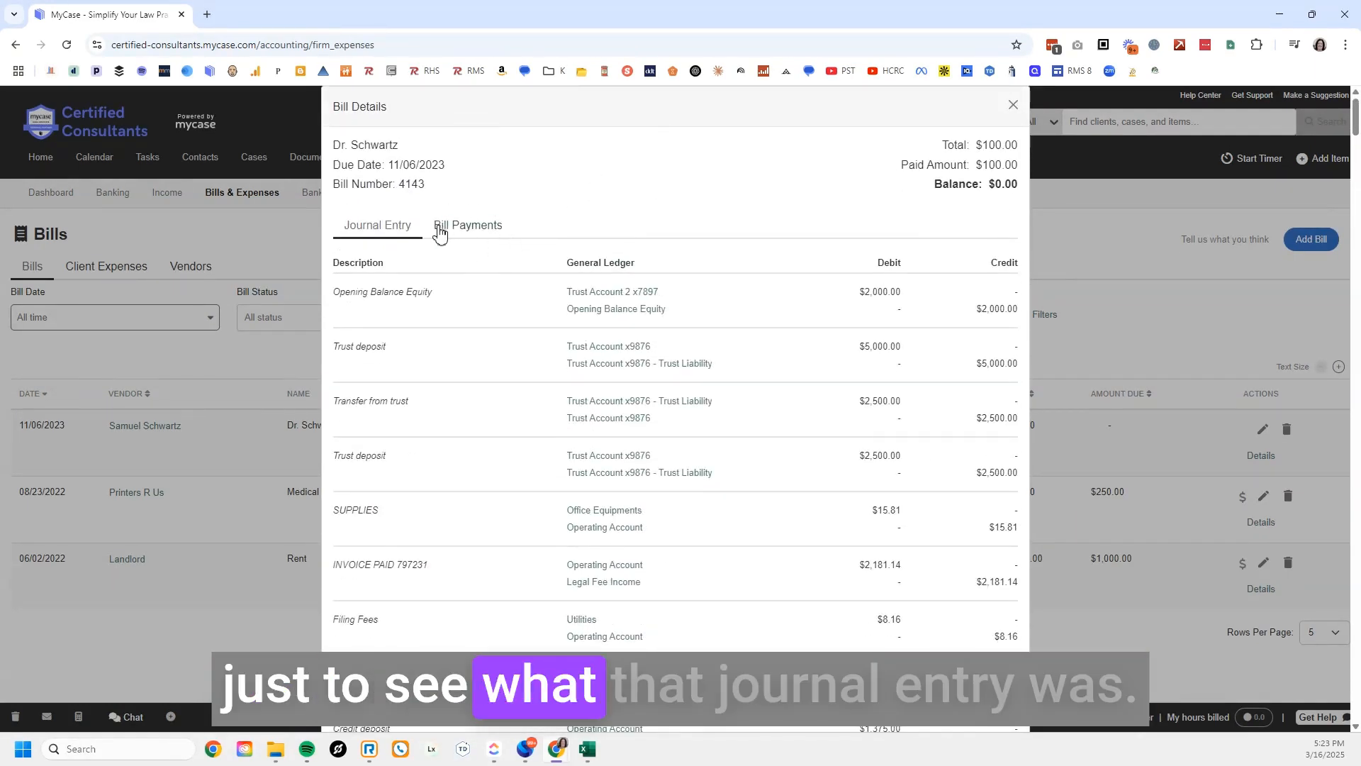
{"action": "left_click", "coordinate": [1013, 105]}
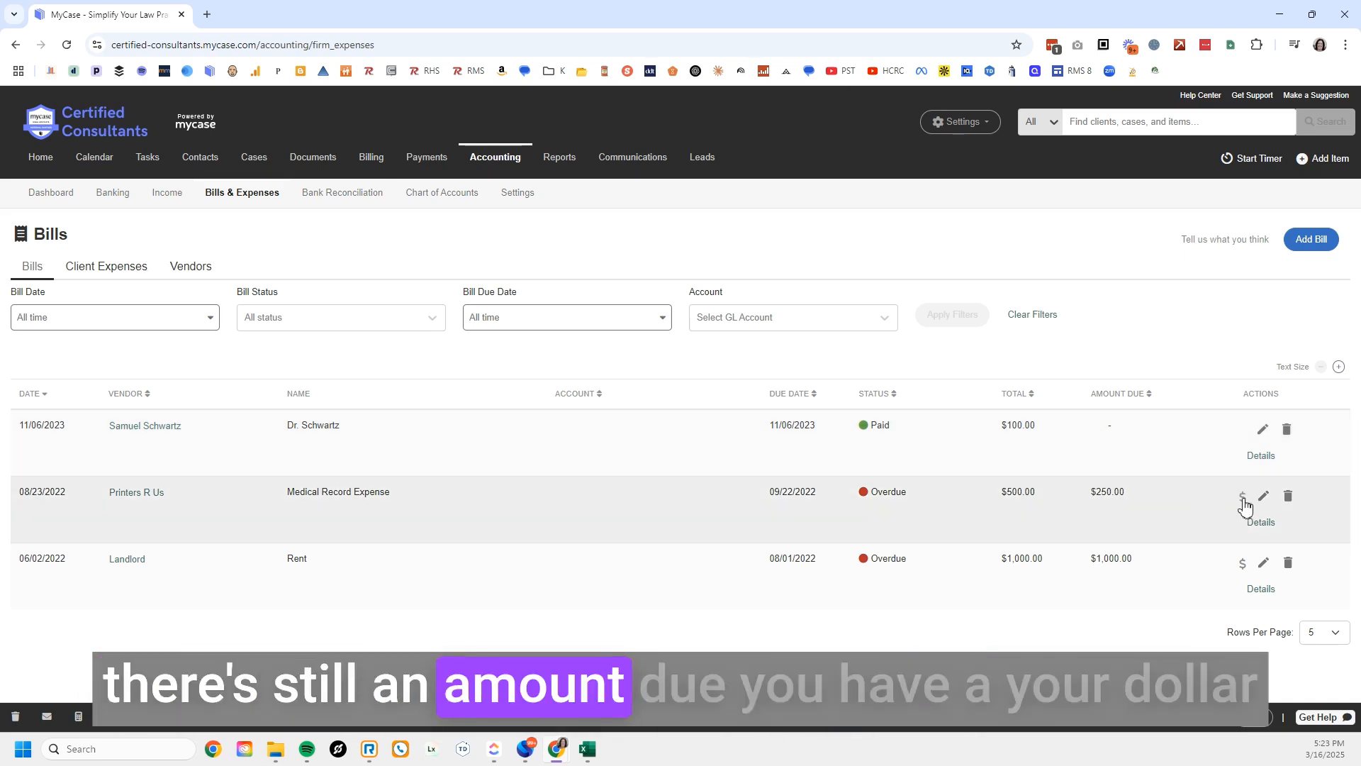
Start a payment for the Printers R Us bill from the Operating Account, dated 3/18/2025.
{"action": "left_click", "coordinate": [1243, 497]}
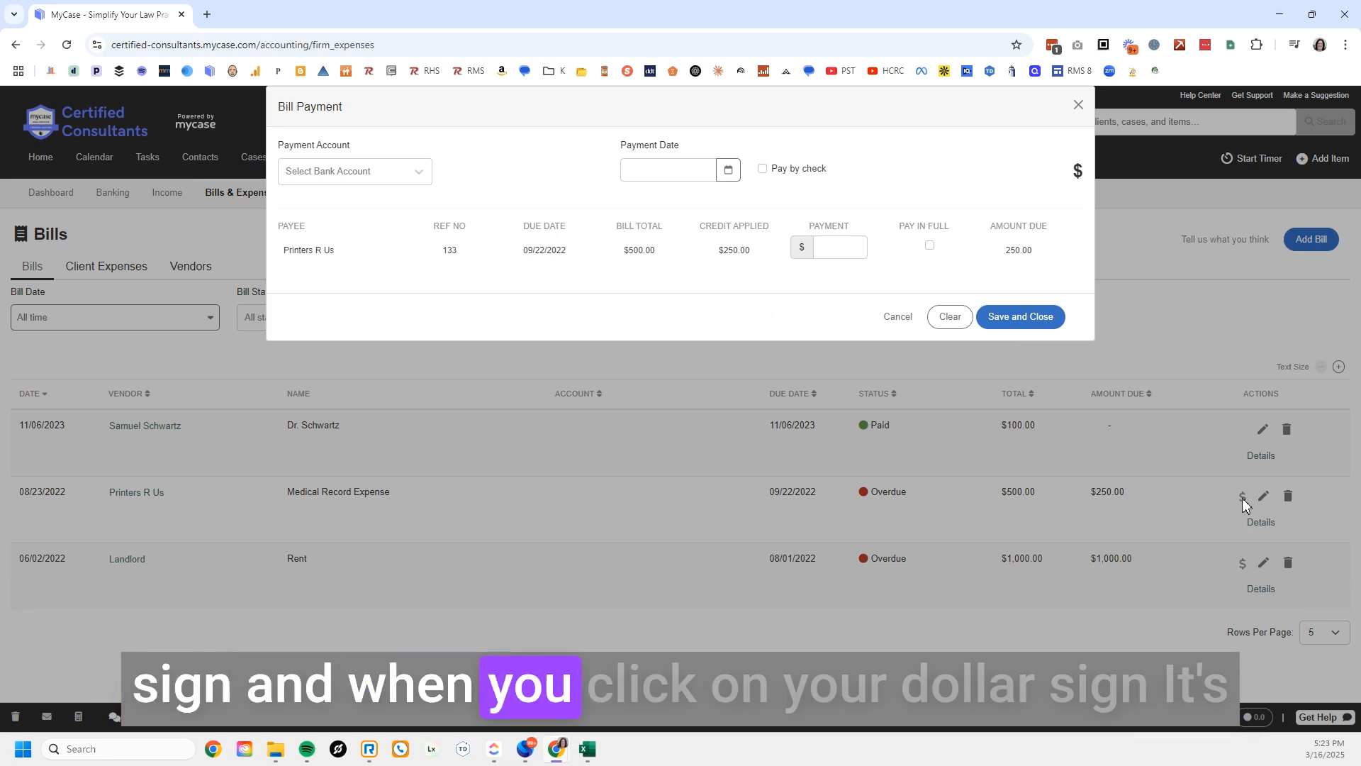
{"action": "left_click", "coordinate": [421, 178]}
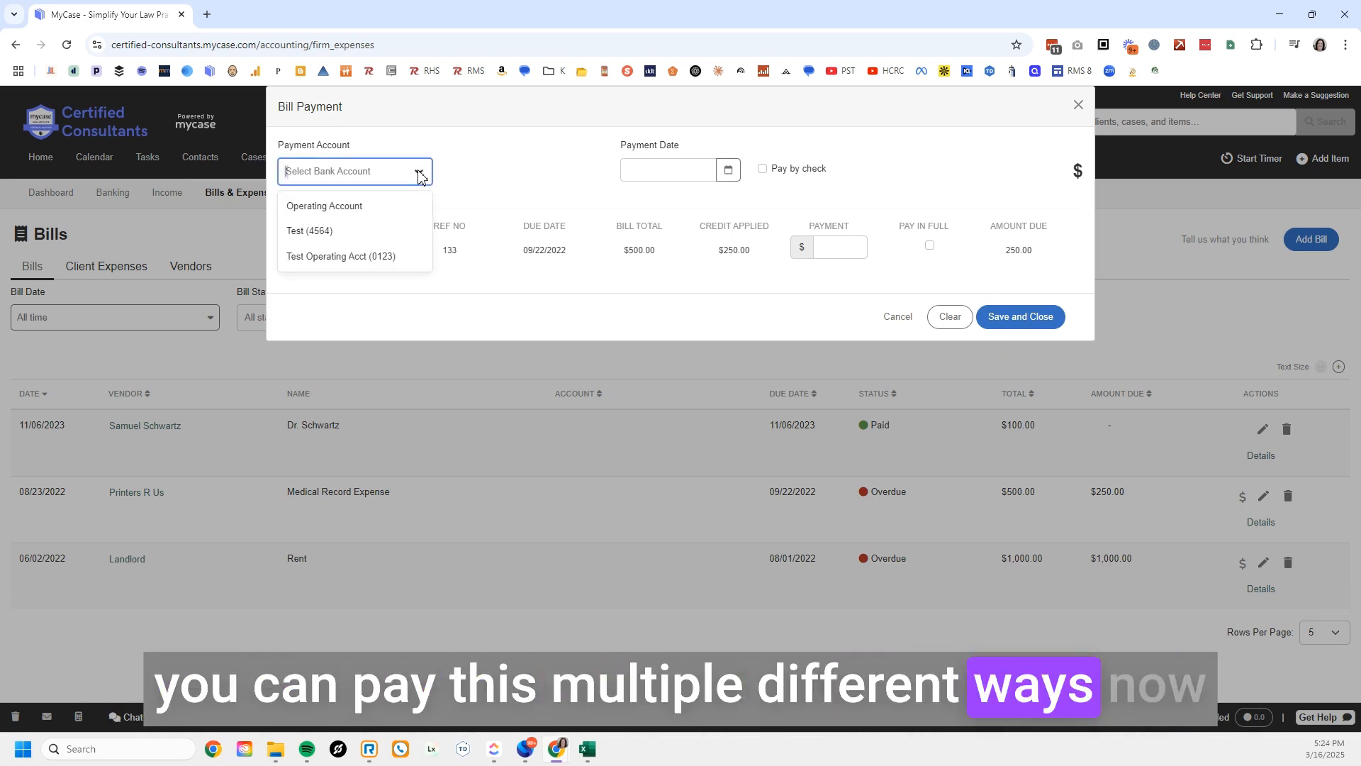
{"action": "left_click", "coordinate": [327, 207]}
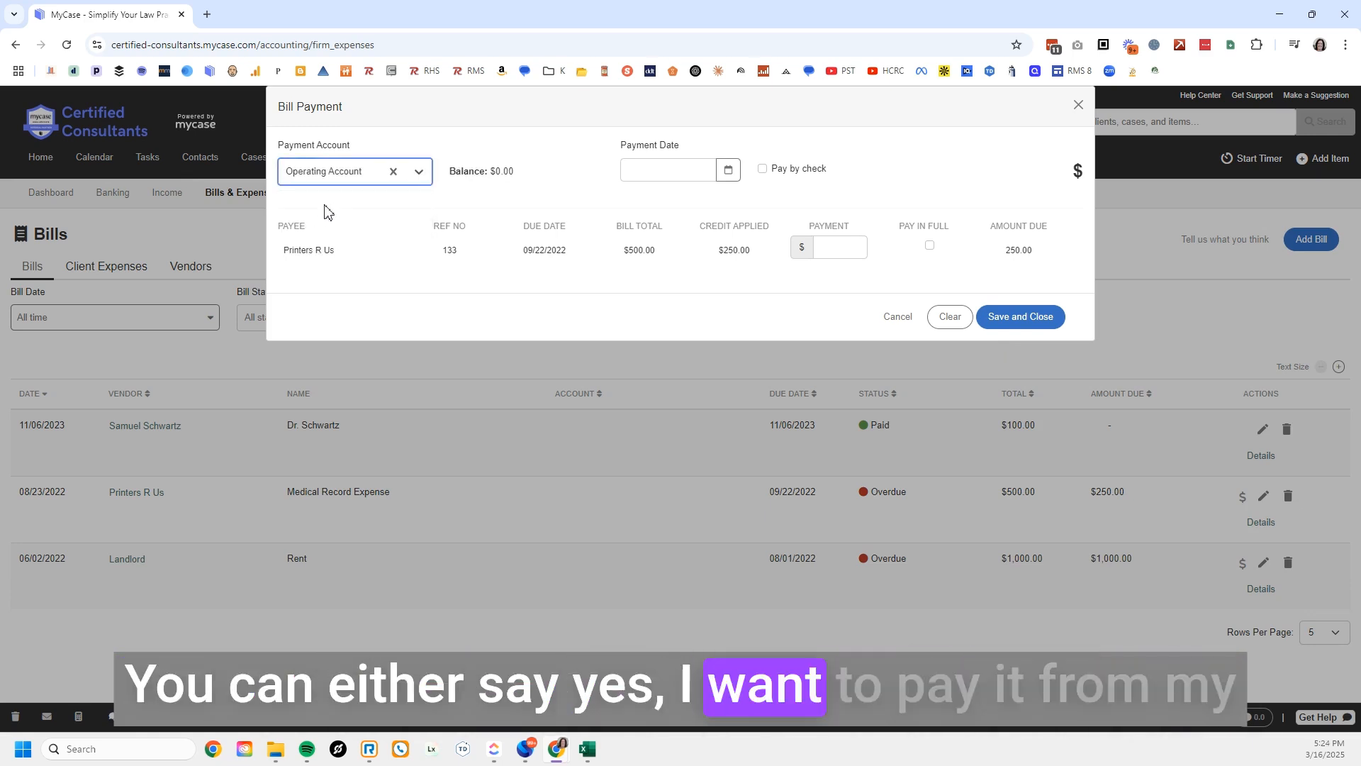
{"action": "left_click", "coordinate": [729, 173]}
{"action": "left_click", "coordinate": [698, 303]}
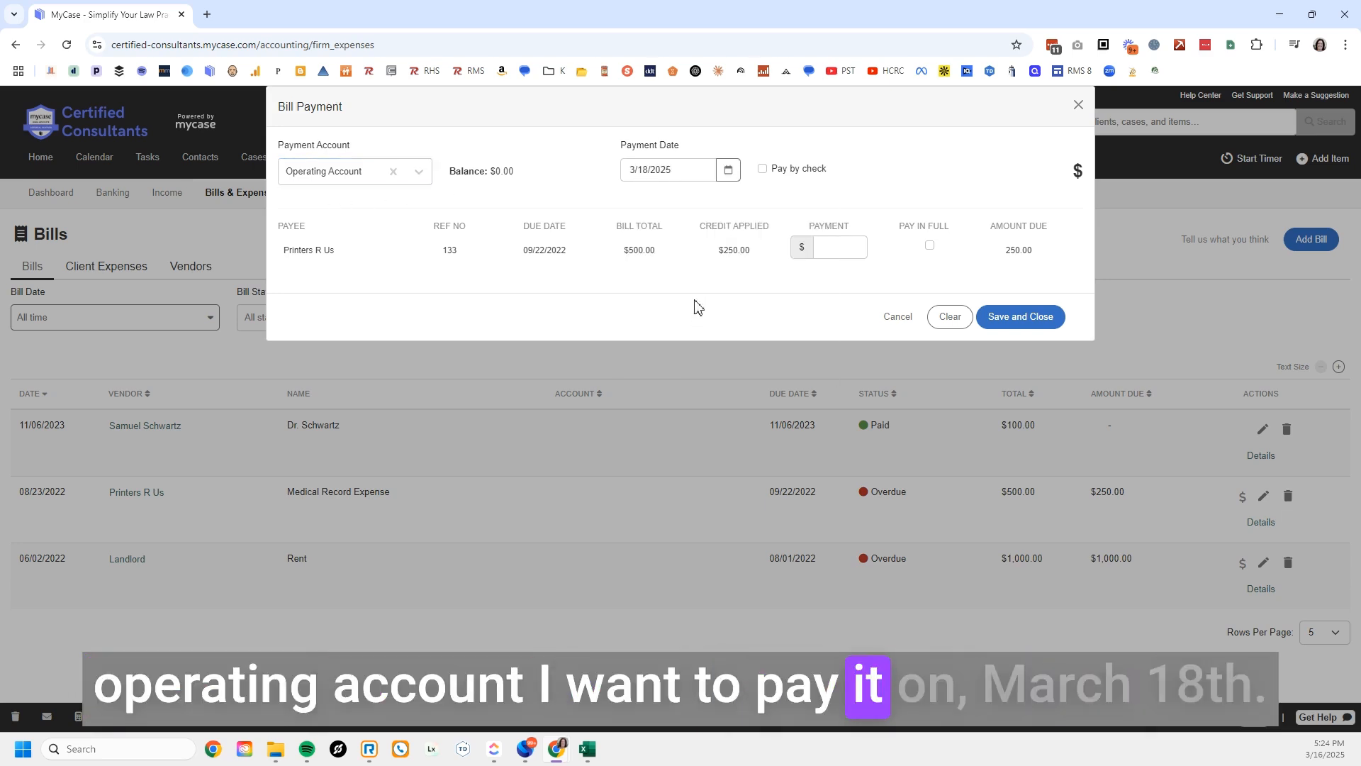
Choose to pay the Printers R Us bill by check and enter the payee's mailing address.
{"action": "left_click", "coordinate": [763, 171]}
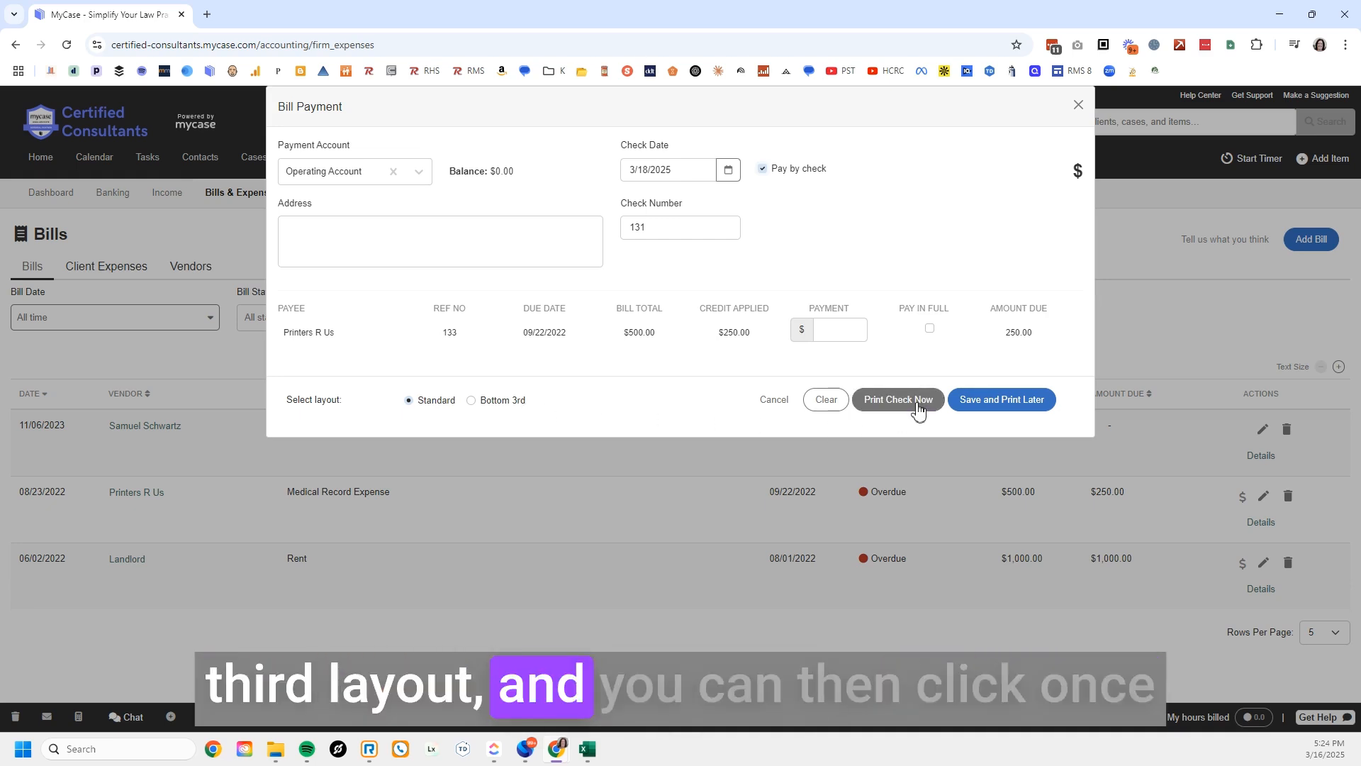
{"action": "left_click", "coordinate": [406, 232]}
{"action": "type", "text": "12"}
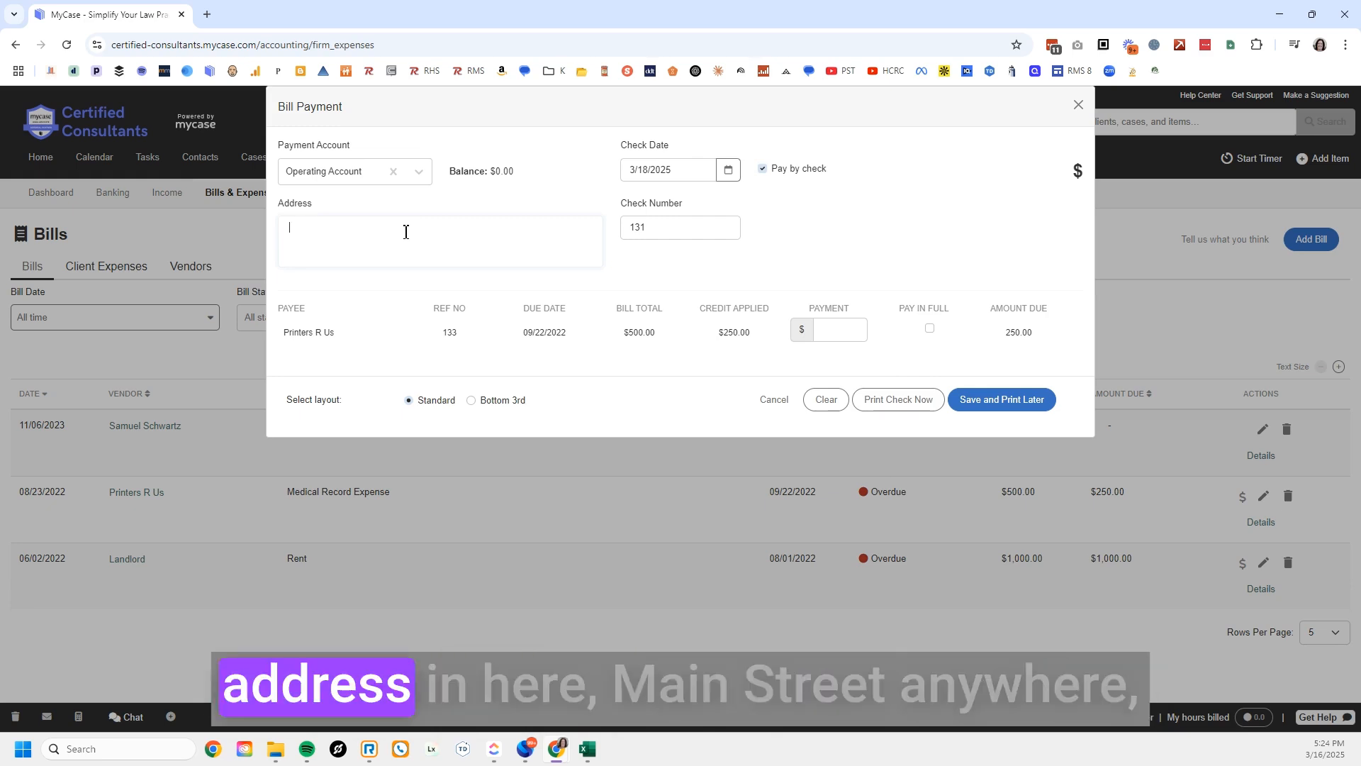
{"action": "type", "text": "3 Main ST "}
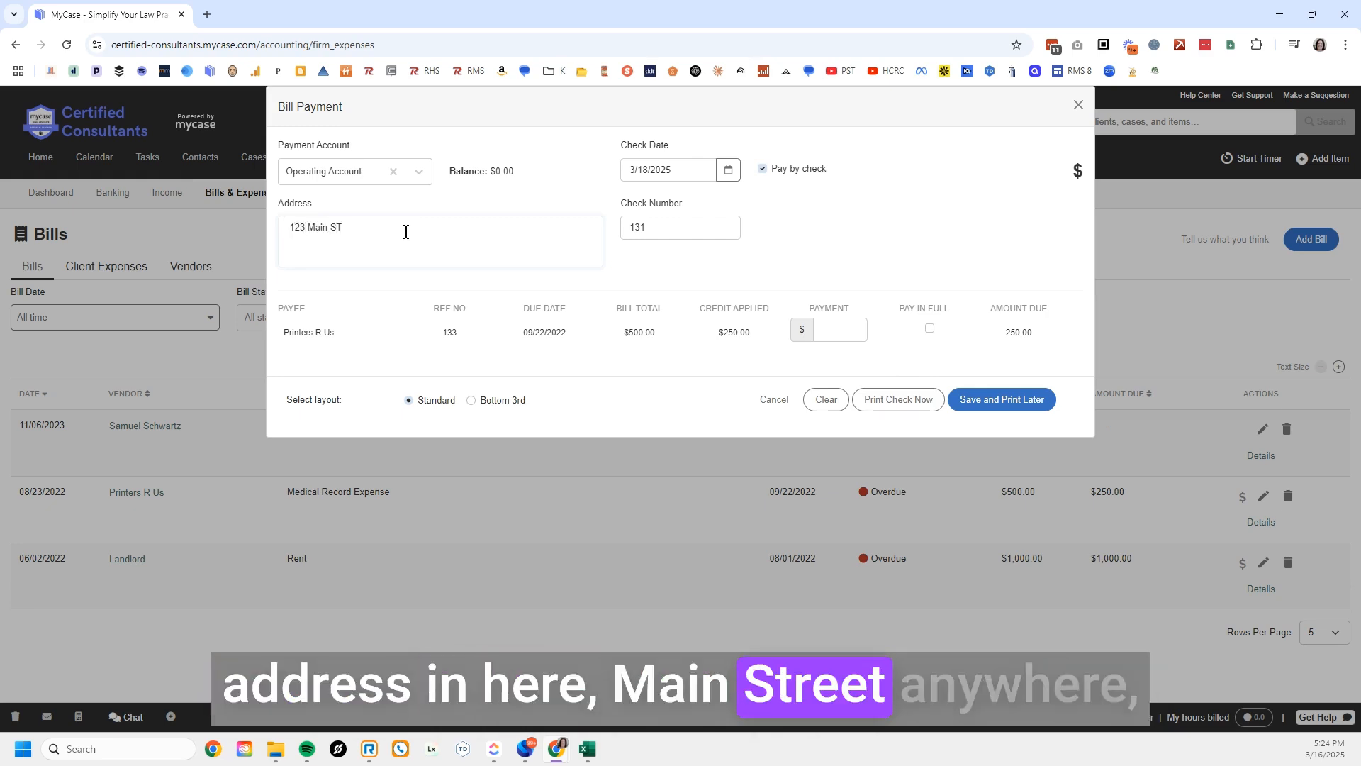
{"action": "type", "text": "Anywhere, OH 12345"}
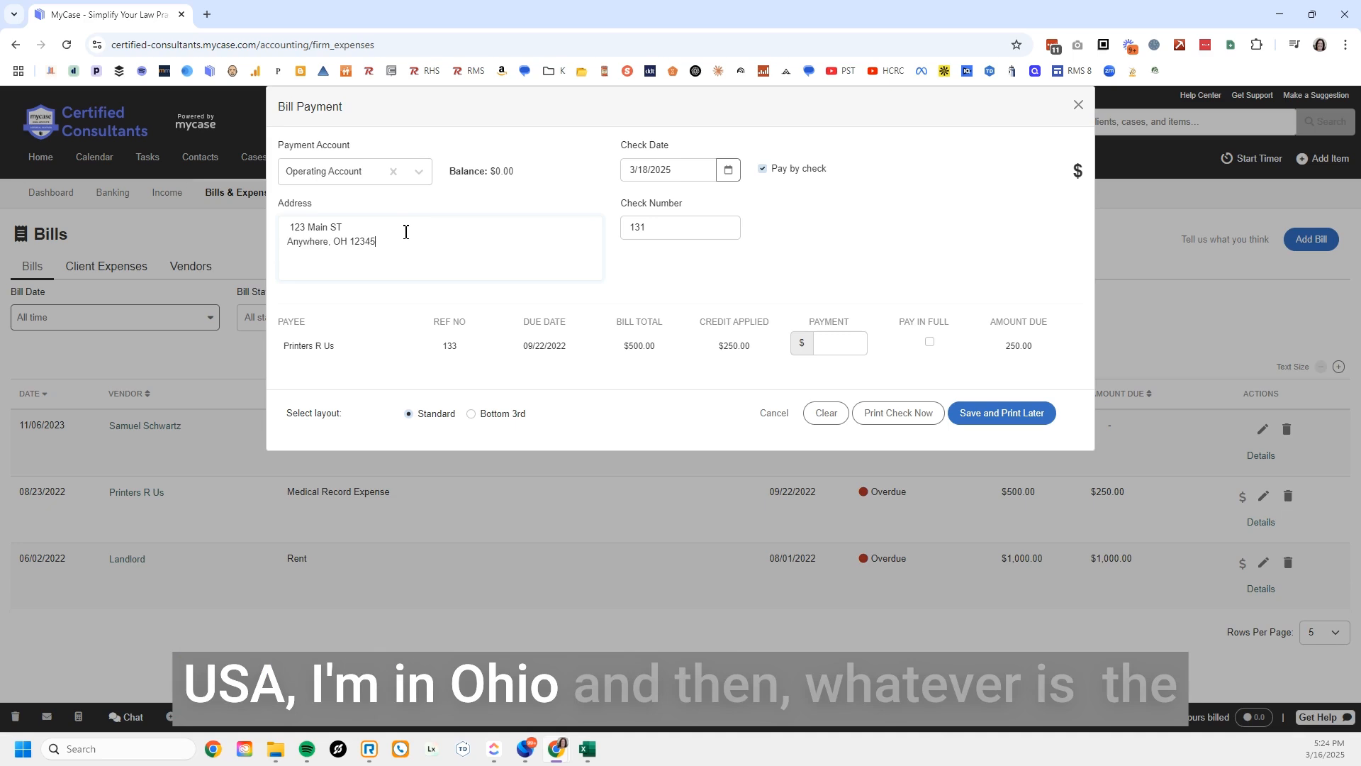
Set the check payment for the Printers R Us bill to pay it in full.
{"action": "left_click", "coordinate": [671, 241]}
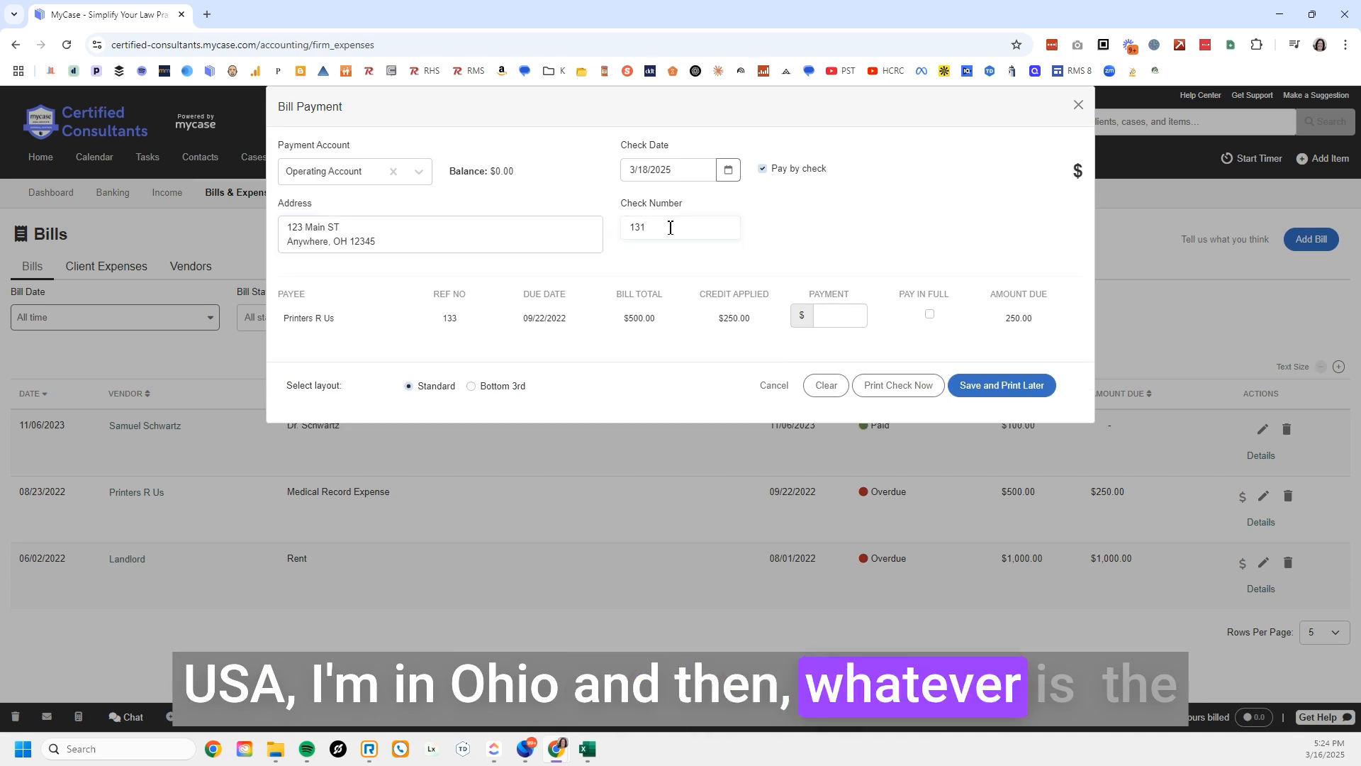
{"action": "left_click", "coordinate": [838, 322]}
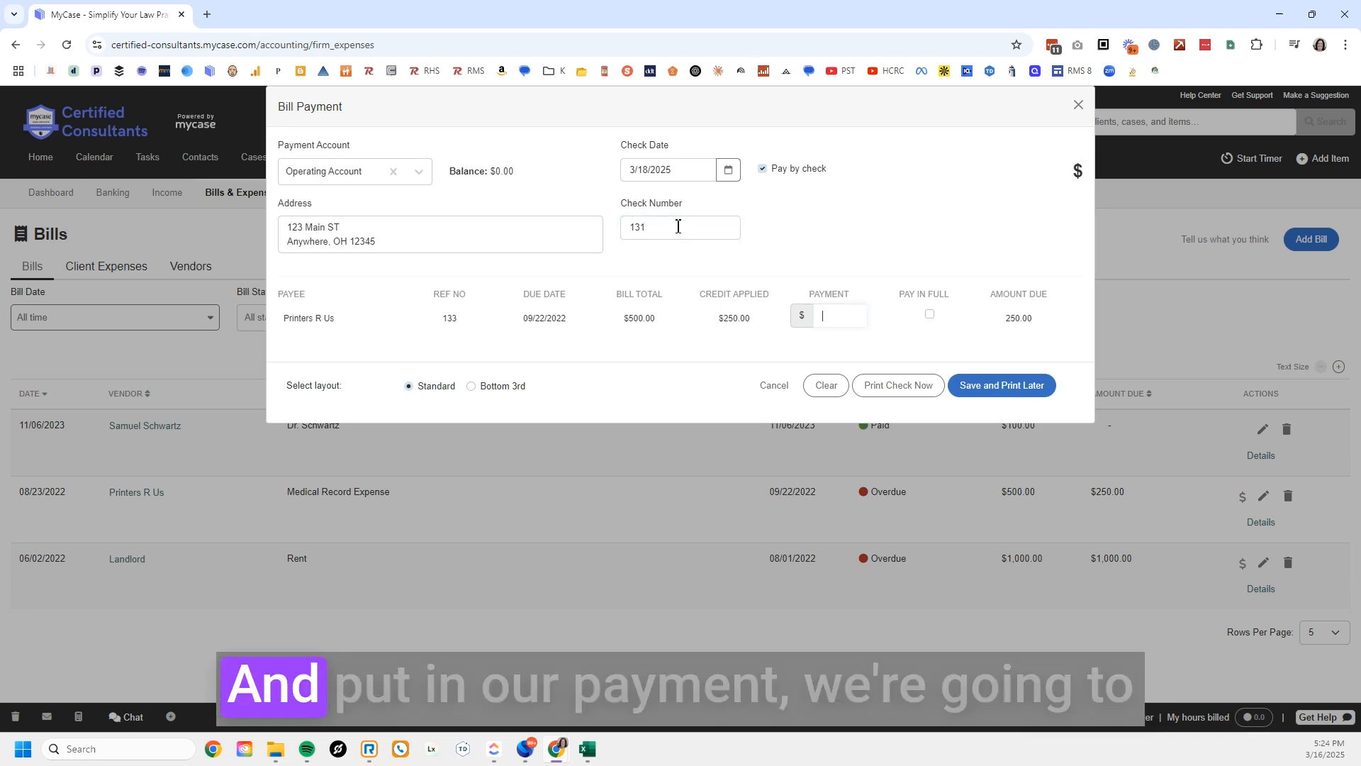
{"action": "type", "text": "25"}
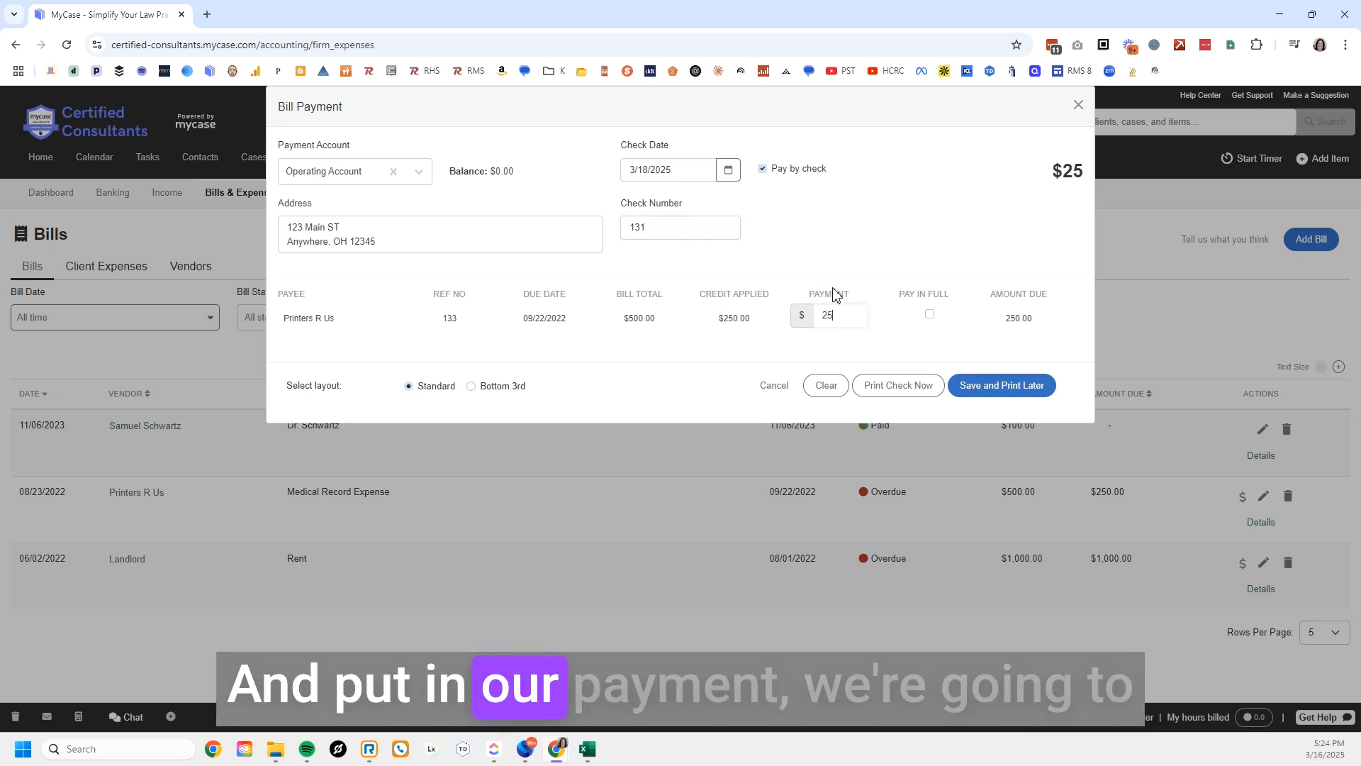
{"action": "key", "text": "BackSpace"}
{"action": "key", "text": "BackSpace"}
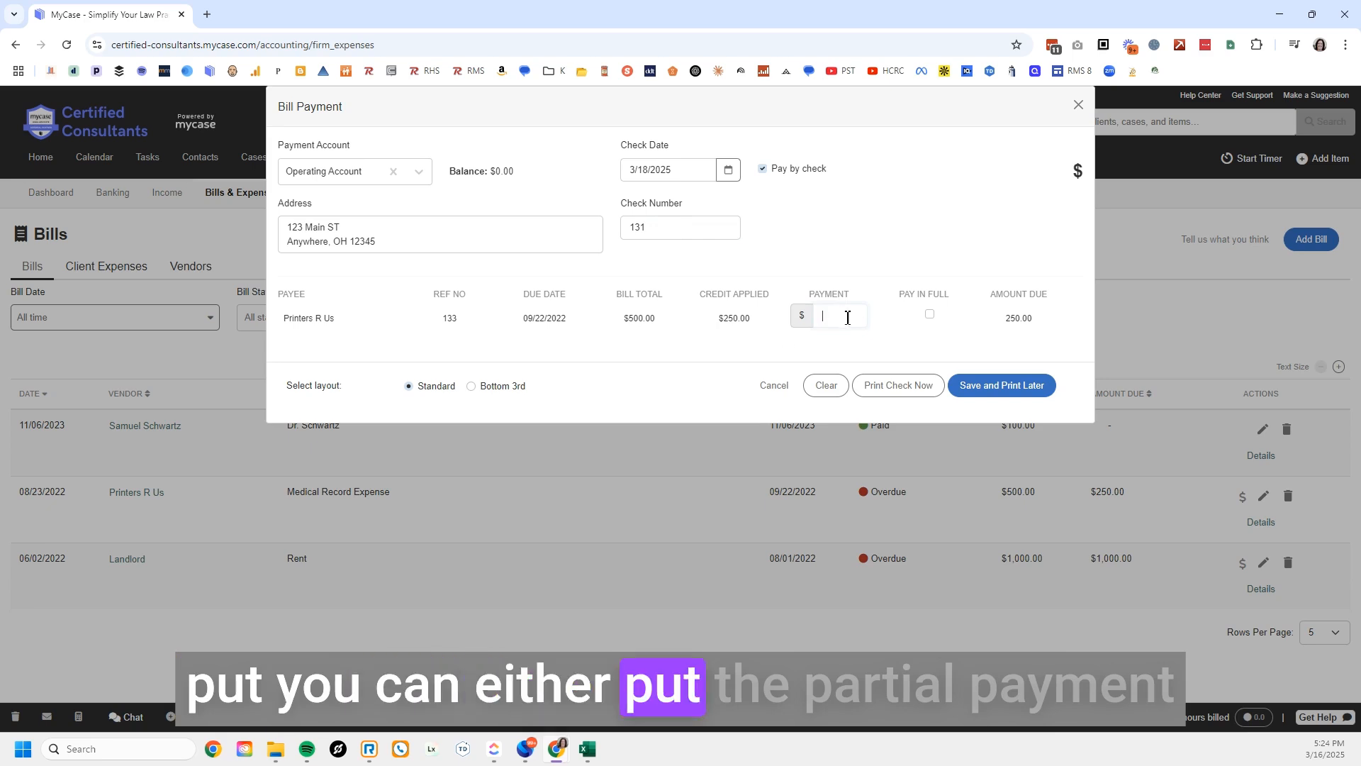
{"action": "left_click", "coordinate": [929, 314]}
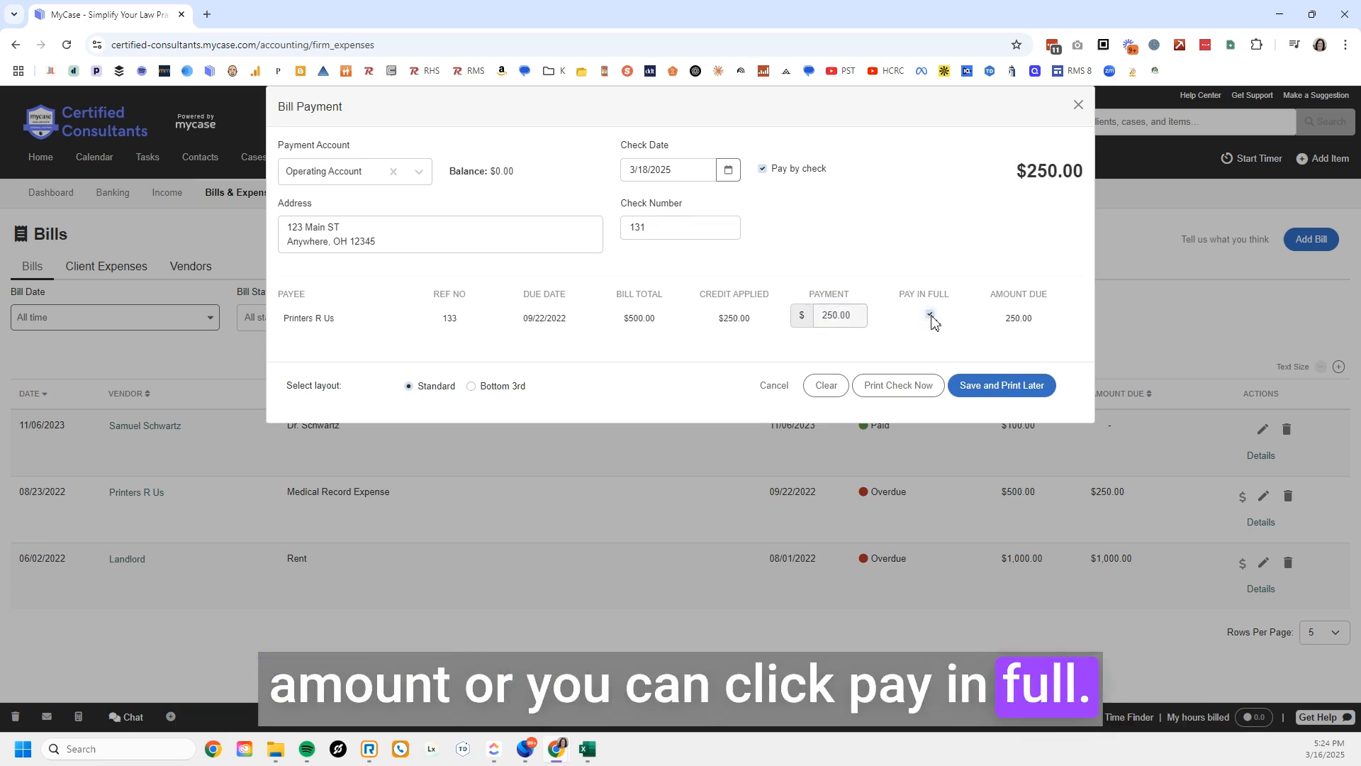
Replace the full payment of the Printers R Us bill with a partial payment of $25.
{"action": "left_click", "coordinate": [931, 317]}
{"action": "left_click", "coordinate": [852, 319]}
{"action": "type", "text": "2"}
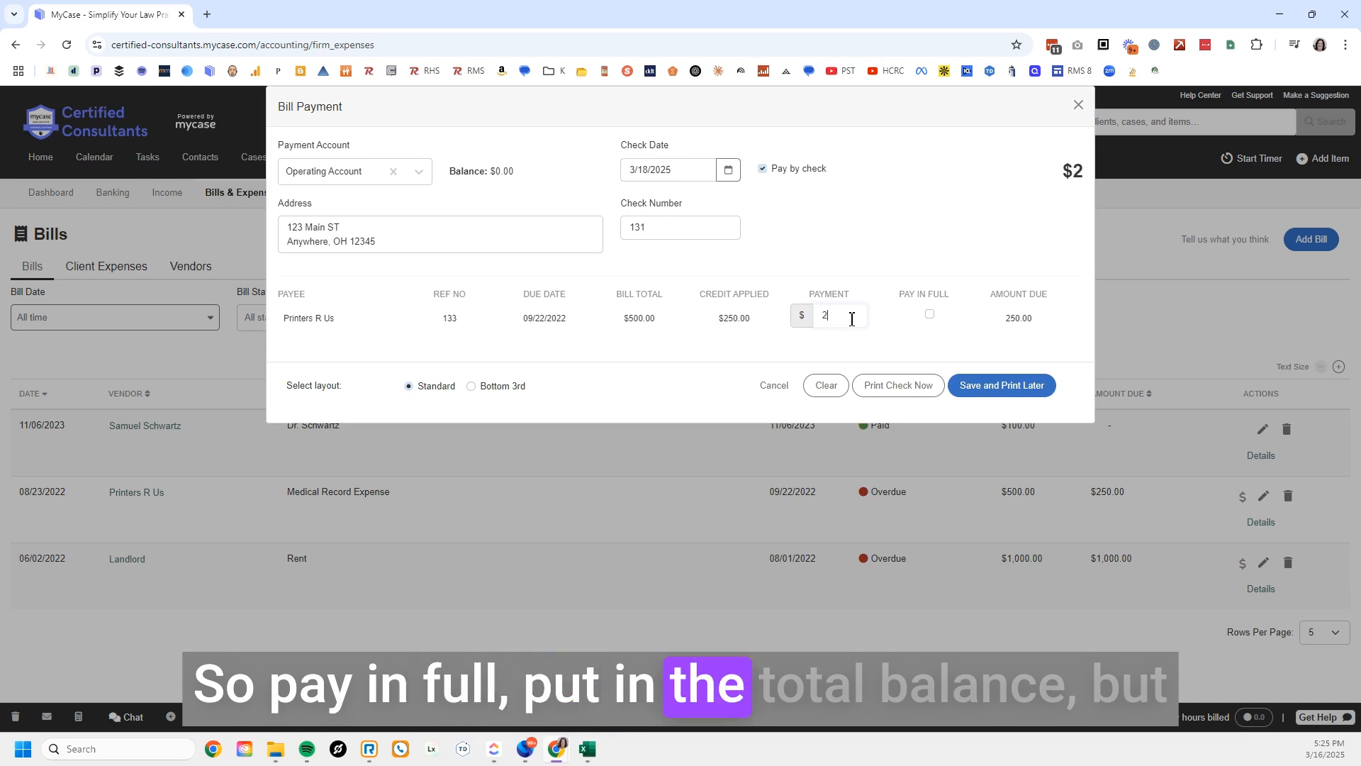
{"action": "type", "text": "5"}
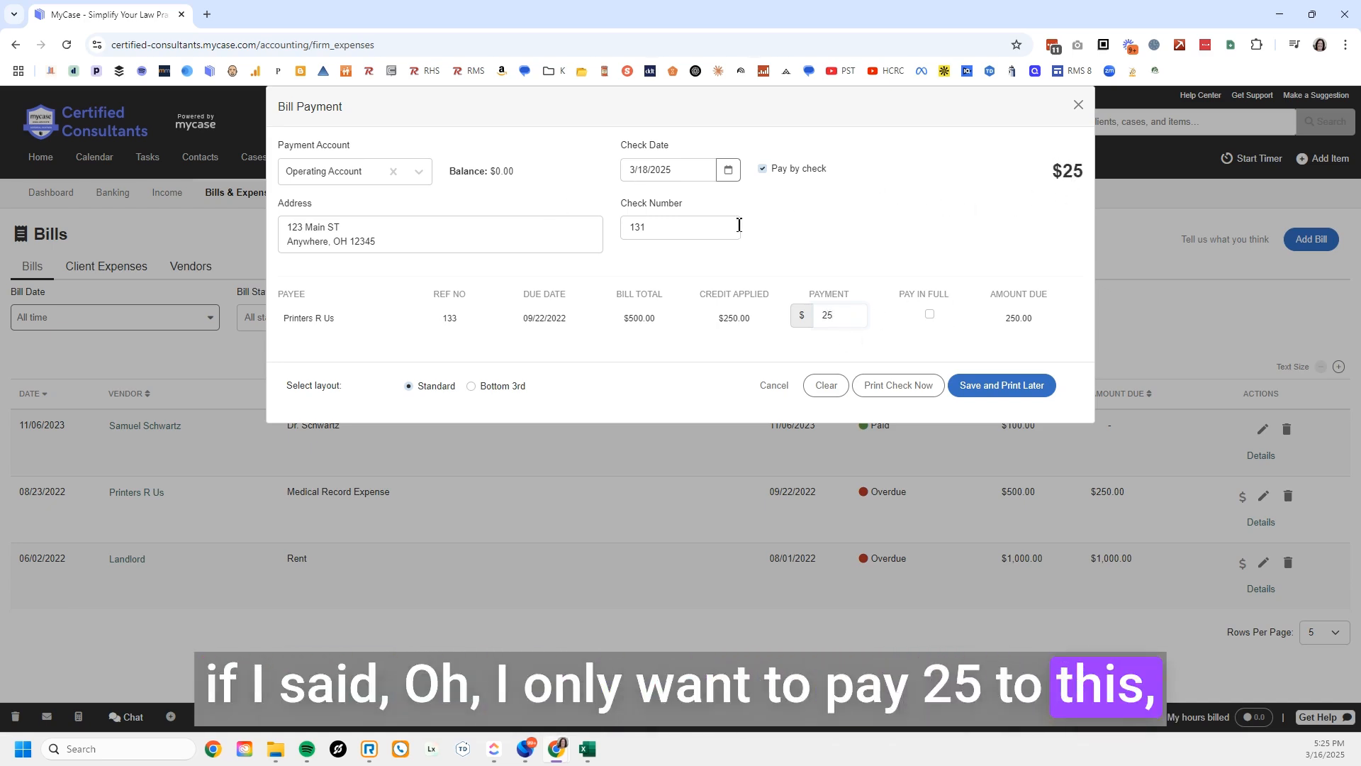
Mark the Printers R Us bill as paid in full again and close the payment form without saving.
{"action": "left_click", "coordinate": [899, 323]}
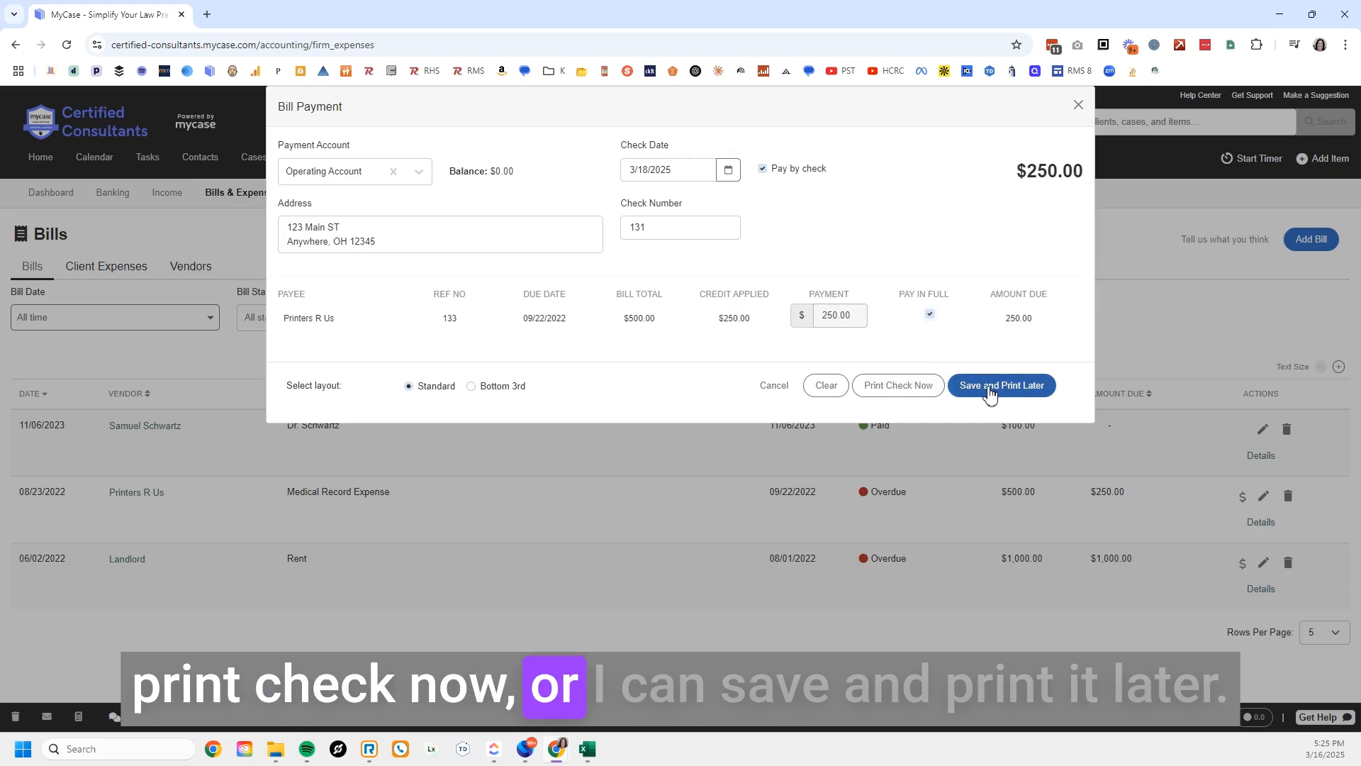
{"action": "left_click", "coordinate": [1079, 105]}
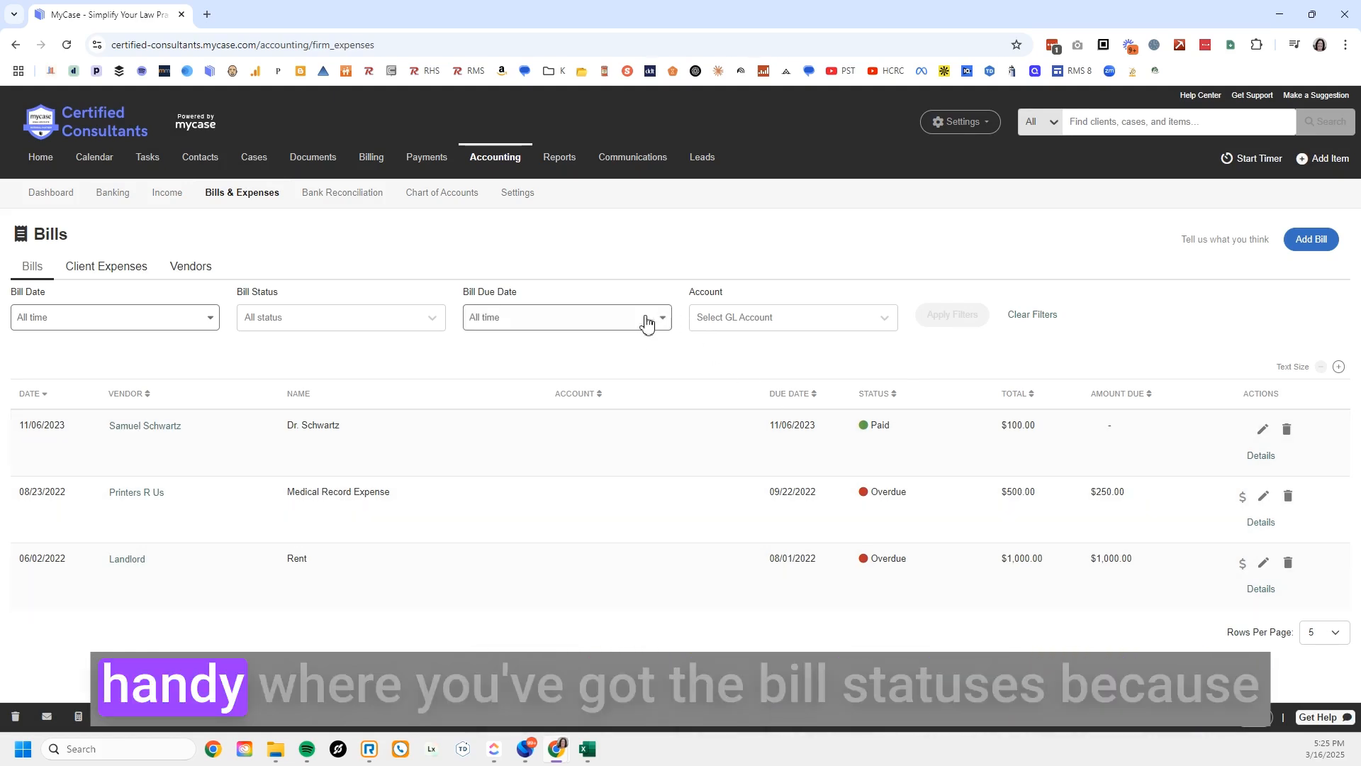
Filter the bills list by Unpaid status, and again by Partial status.
{"action": "left_click", "coordinate": [394, 329]}
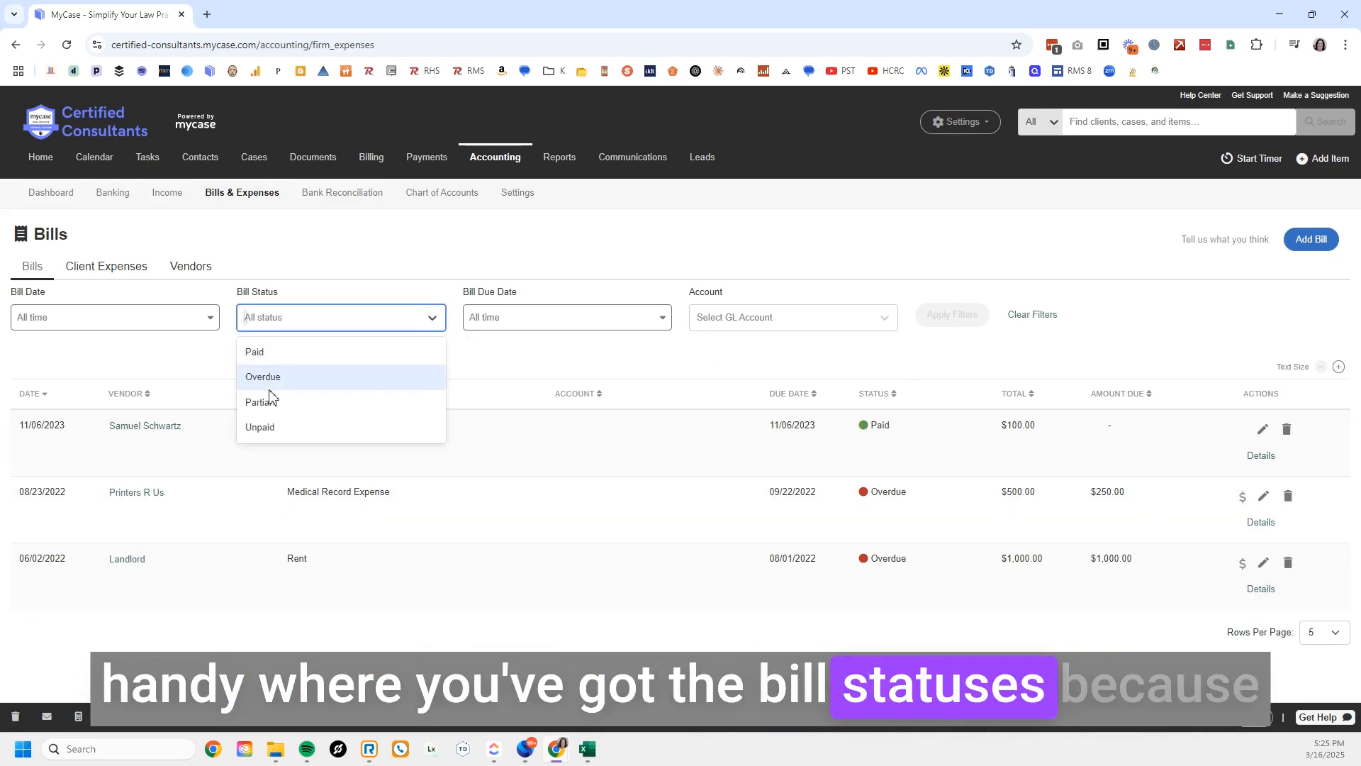
{"action": "left_click", "coordinate": [277, 427]}
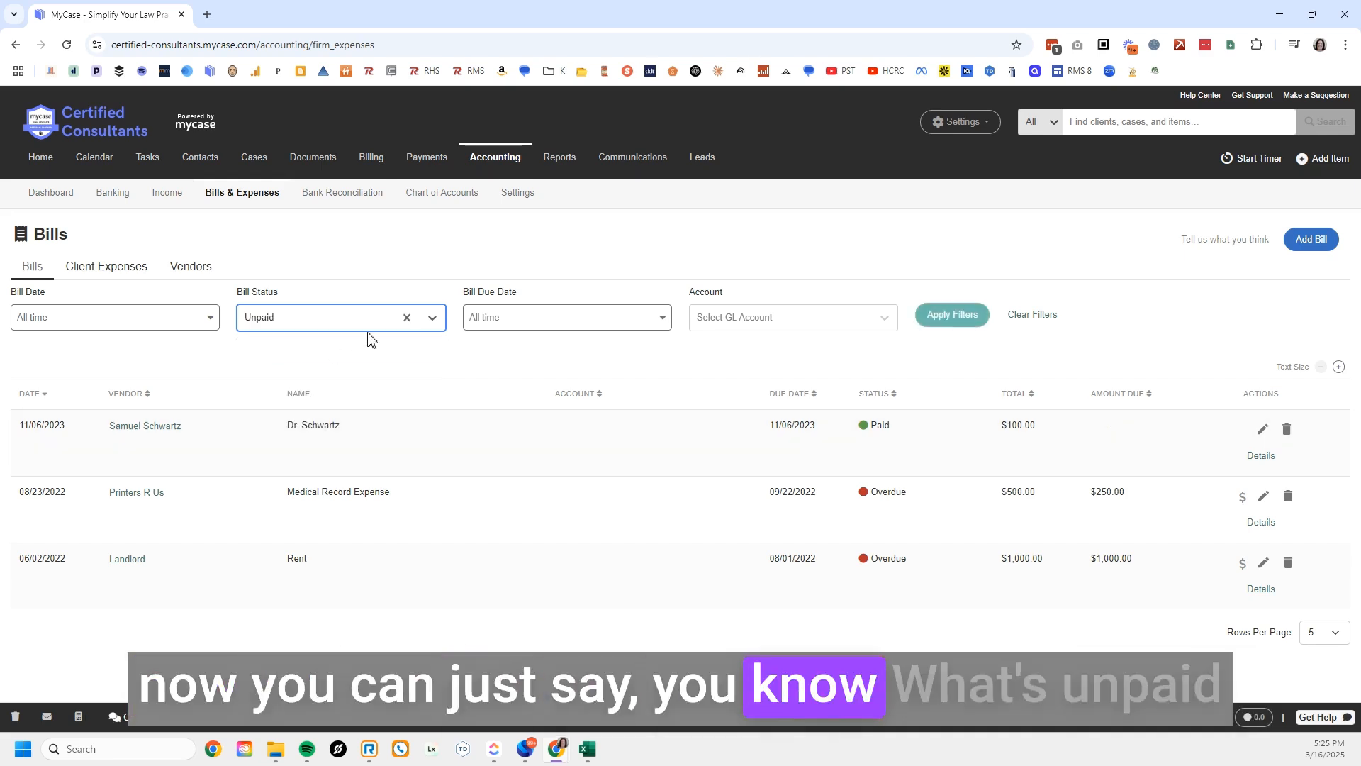
{"action": "left_click", "coordinate": [951, 315]}
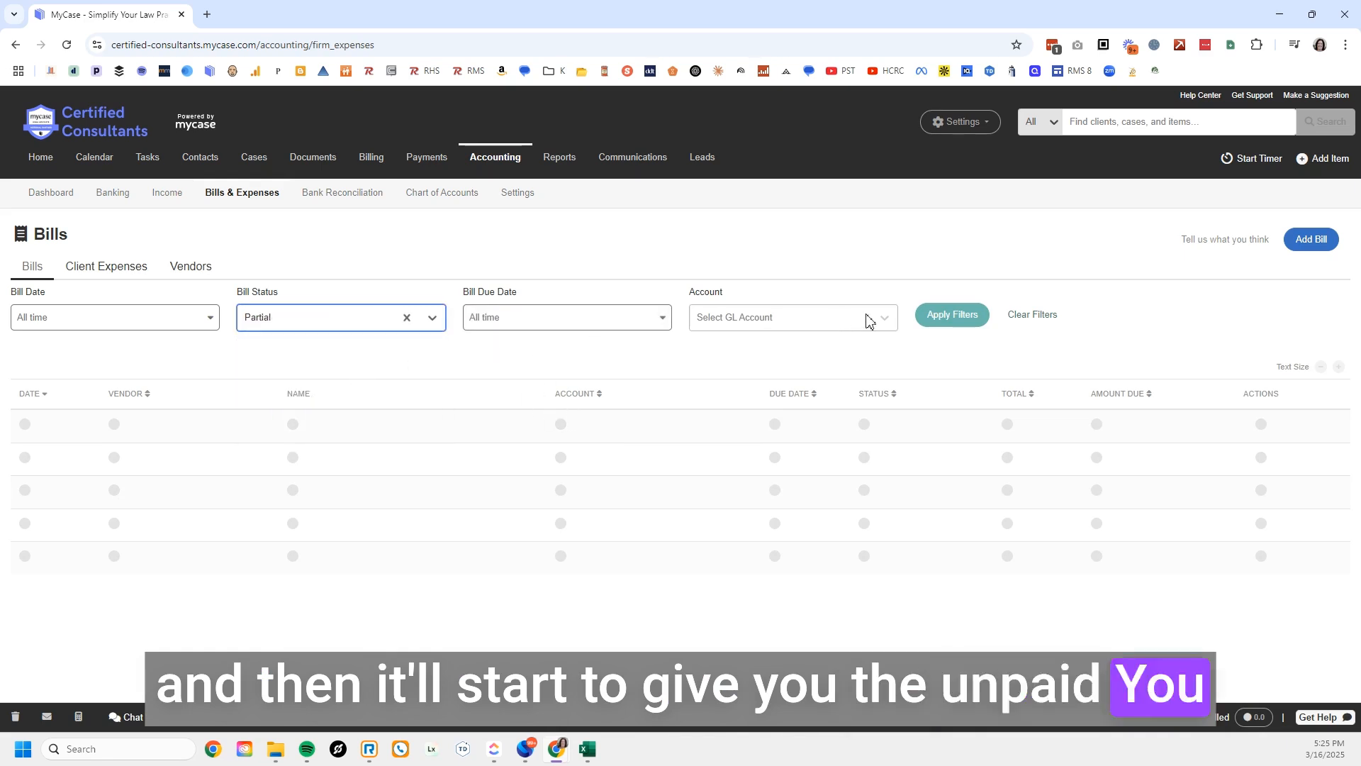
{"action": "left_click", "coordinate": [949, 321]}
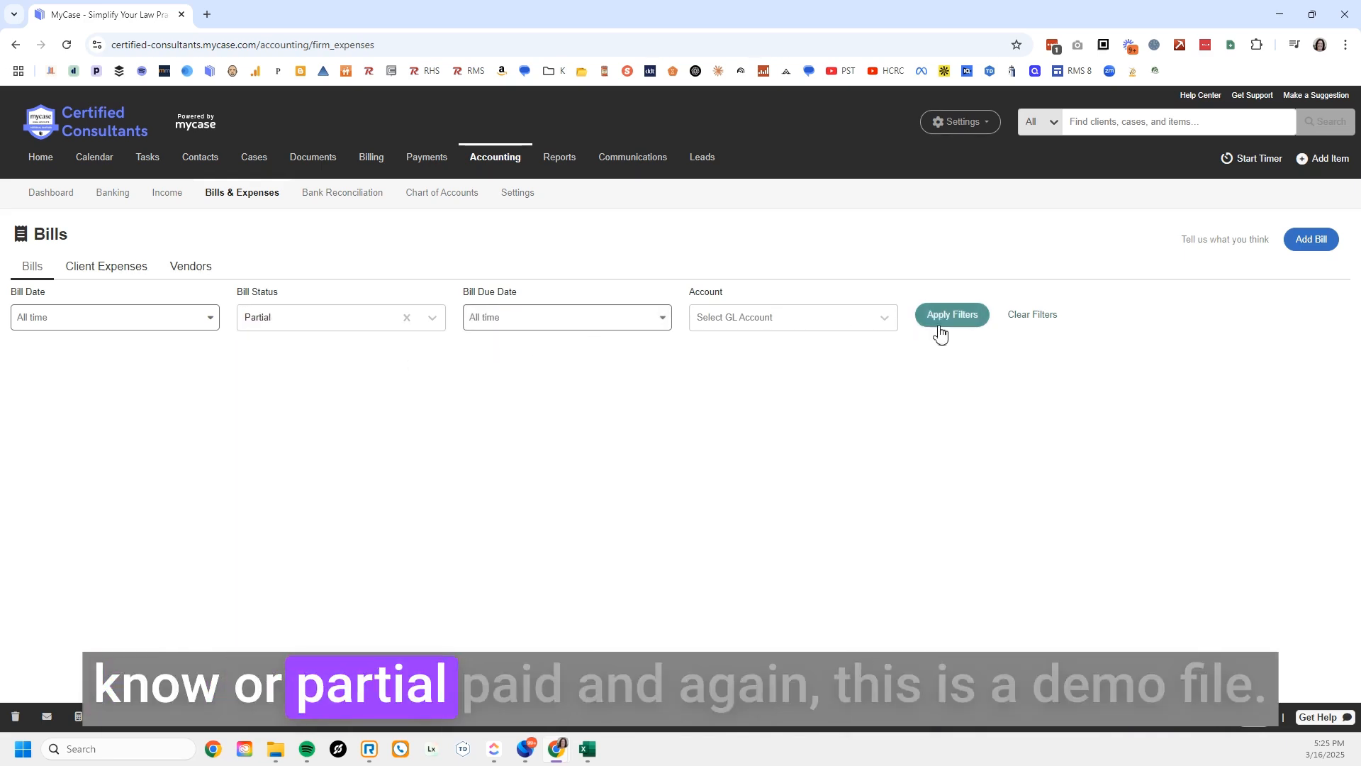
Filter the bills list by Paid status and clear all filters.
{"action": "left_click", "coordinate": [368, 324]}
{"action": "left_click", "coordinate": [317, 352]}
{"action": "left_click", "coordinate": [926, 322]}
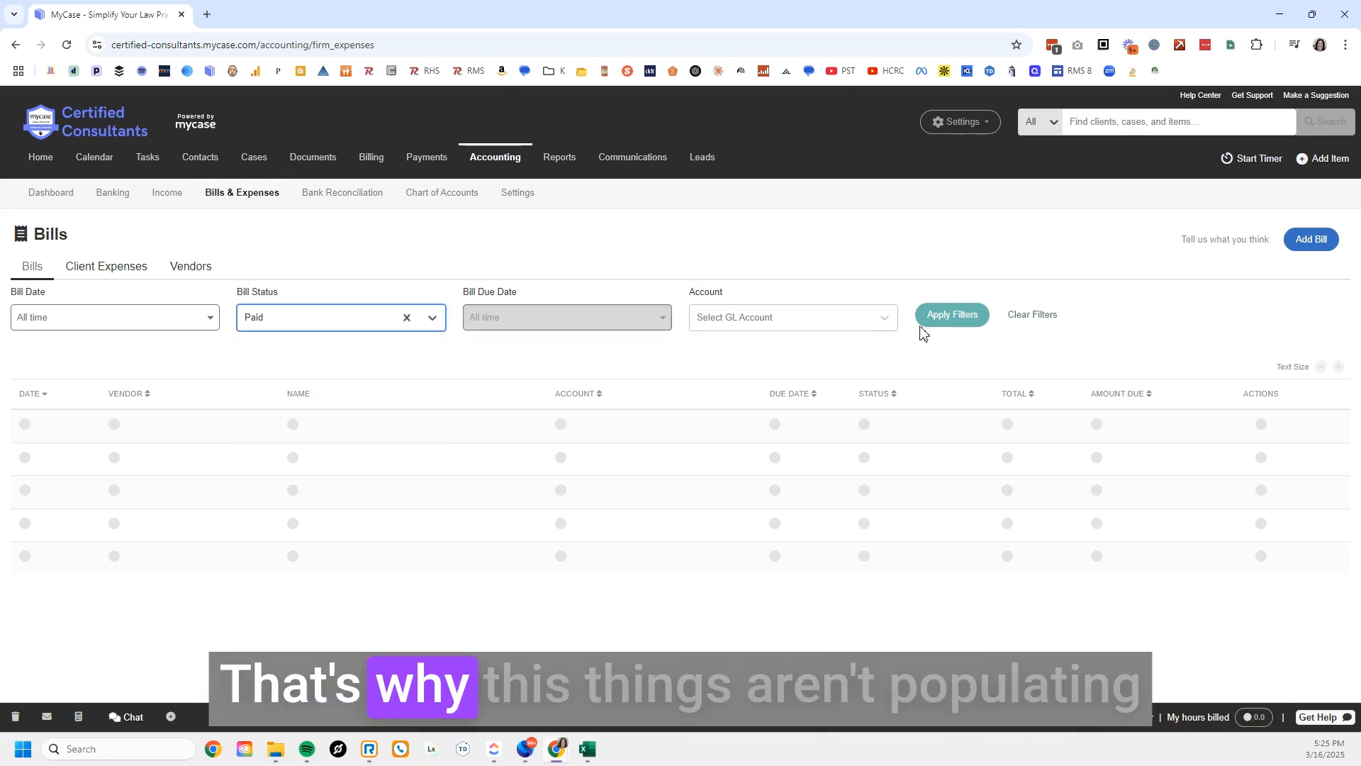
{"action": "left_click", "coordinate": [1042, 318]}
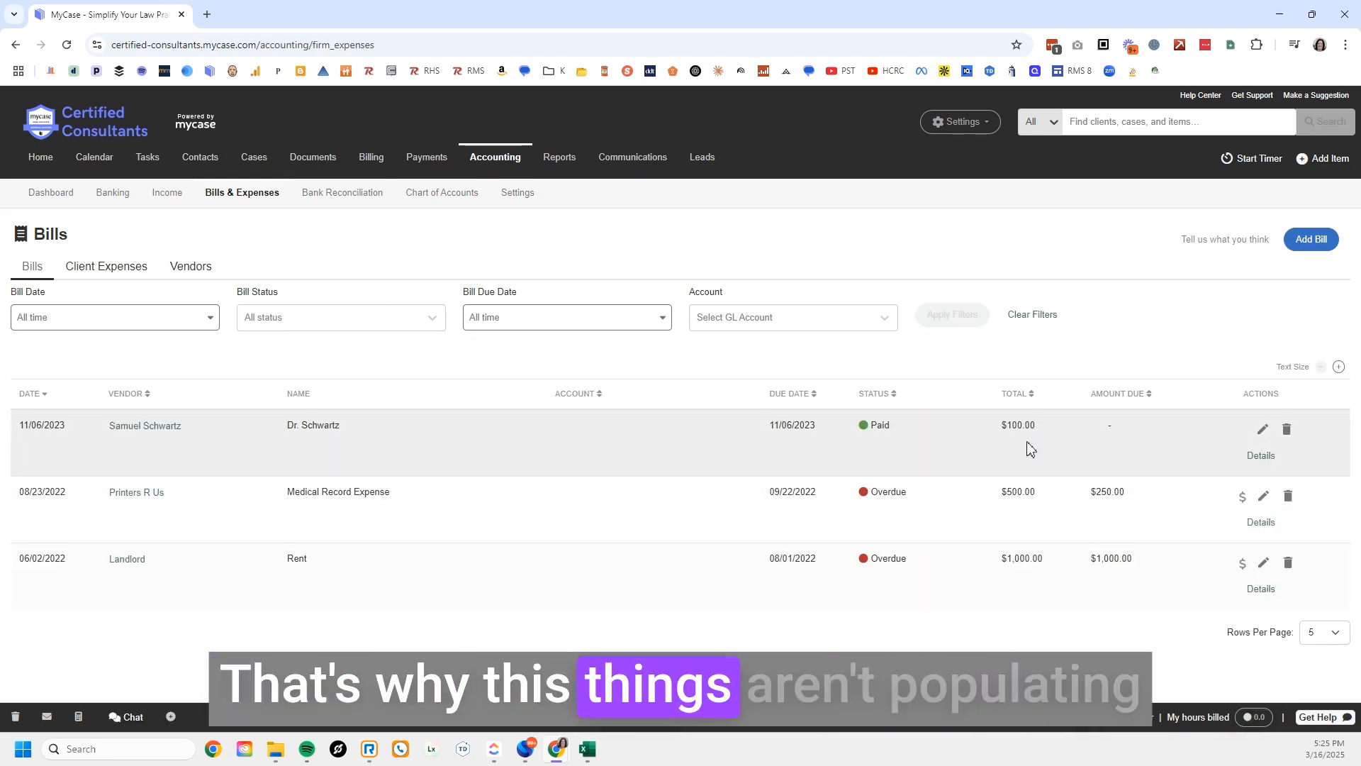